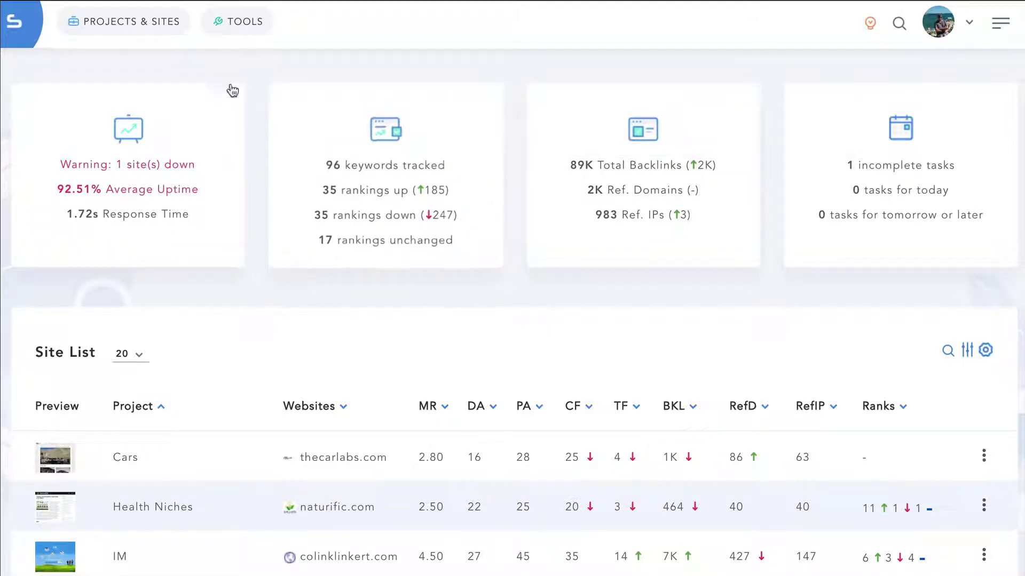
# - Open the Site Manager and go to the management page of the serped.com site
pyautogui.click(244, 36)
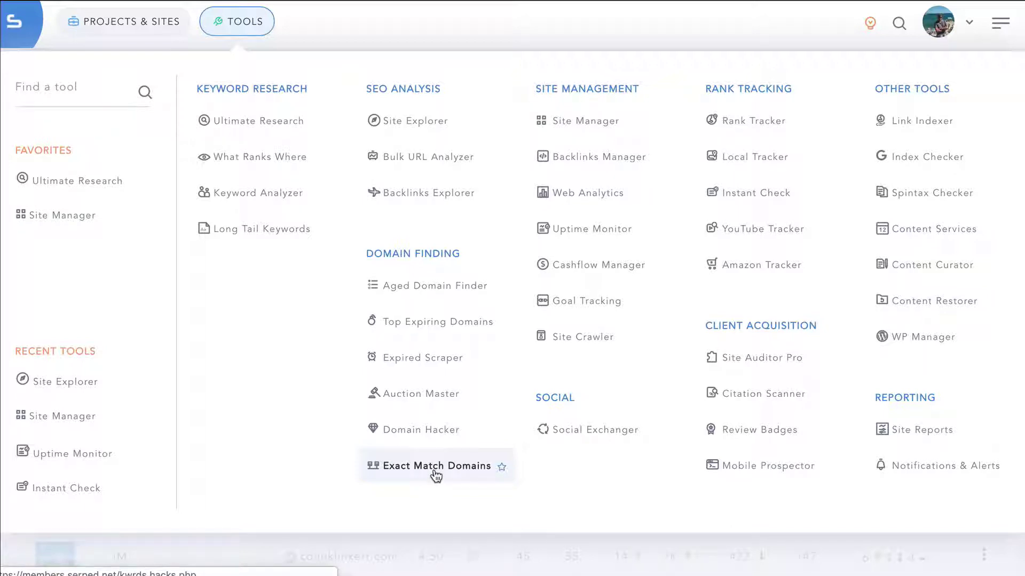
pyautogui.click(593, 124)
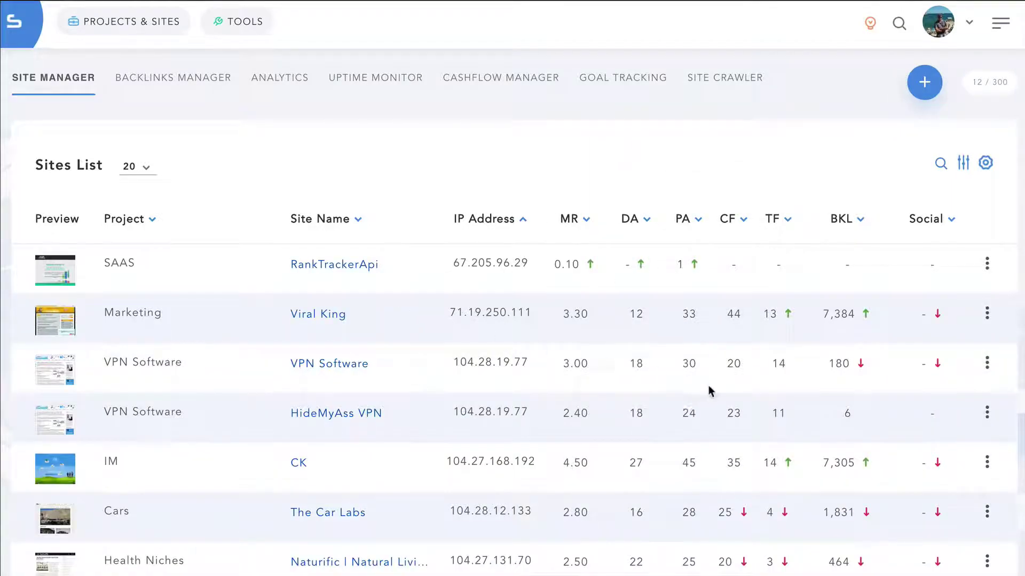
pyautogui.scroll(-5, 963, 393)
pyautogui.click(987, 360)
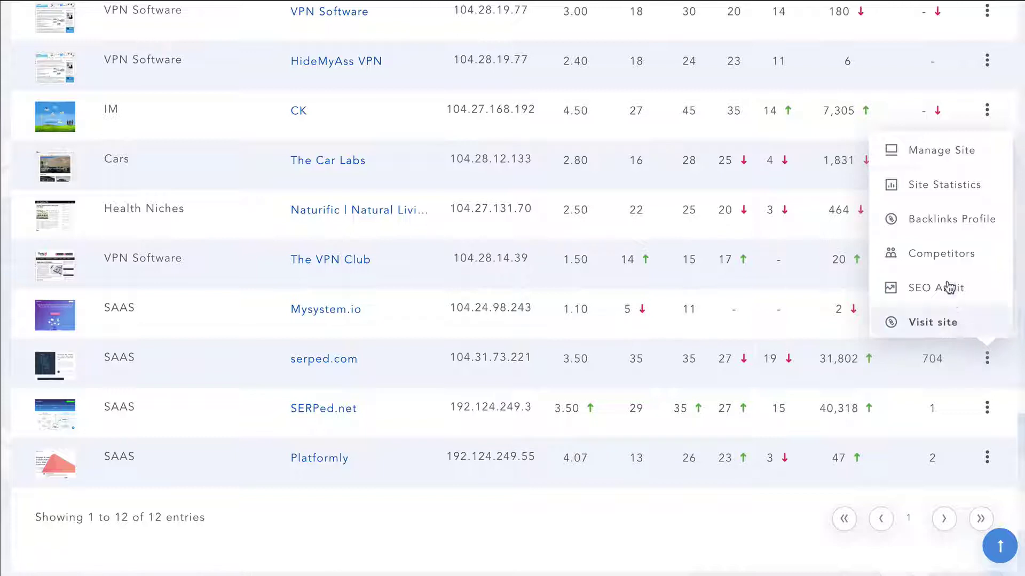
pyautogui.click(923, 157)
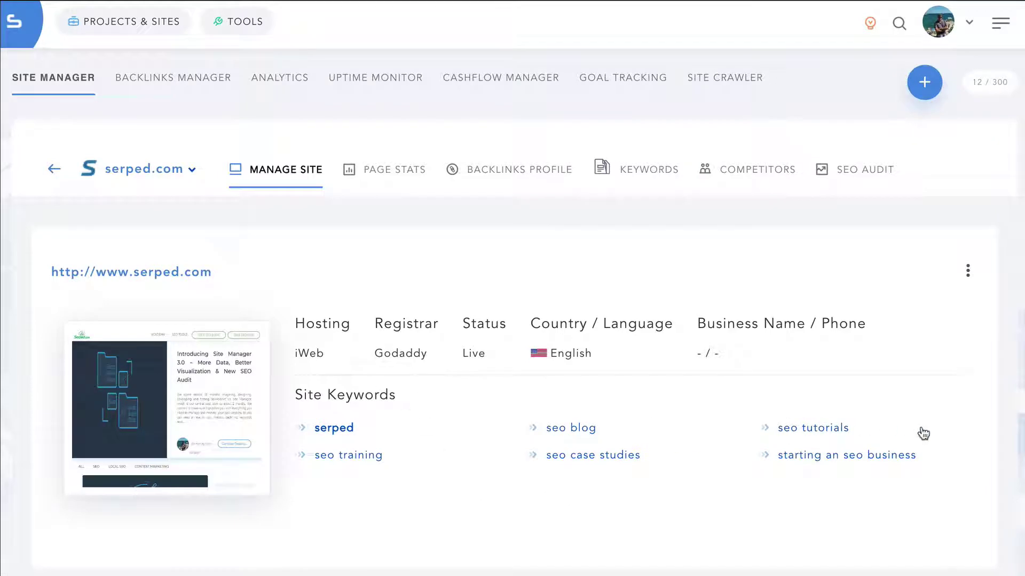
# - View the Trust Flow and Backlinks history graphs for serped.com, check the chart's export options, and close the graph
pyautogui.scroll(-10, 512, 288)
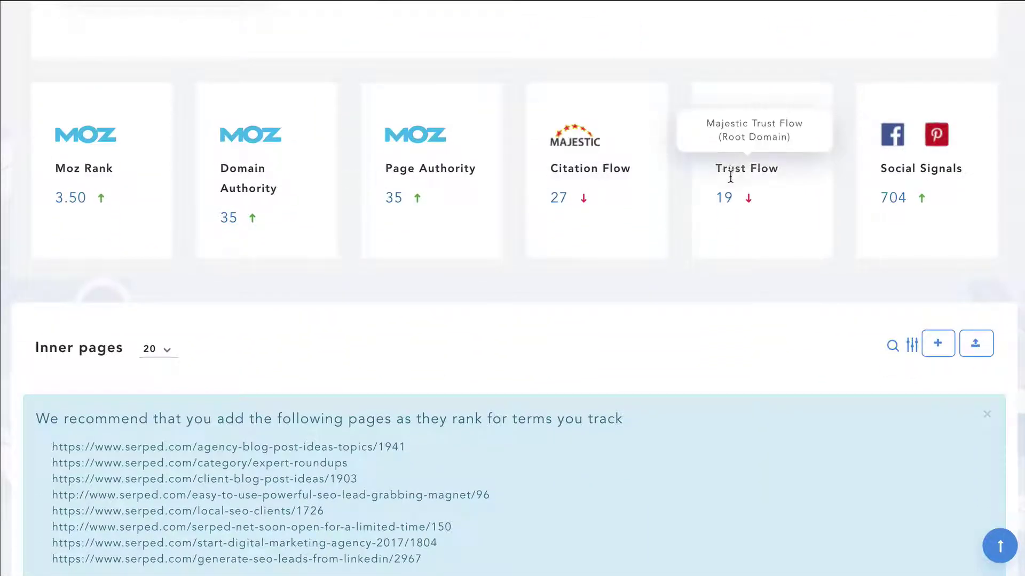
pyautogui.click(729, 200)
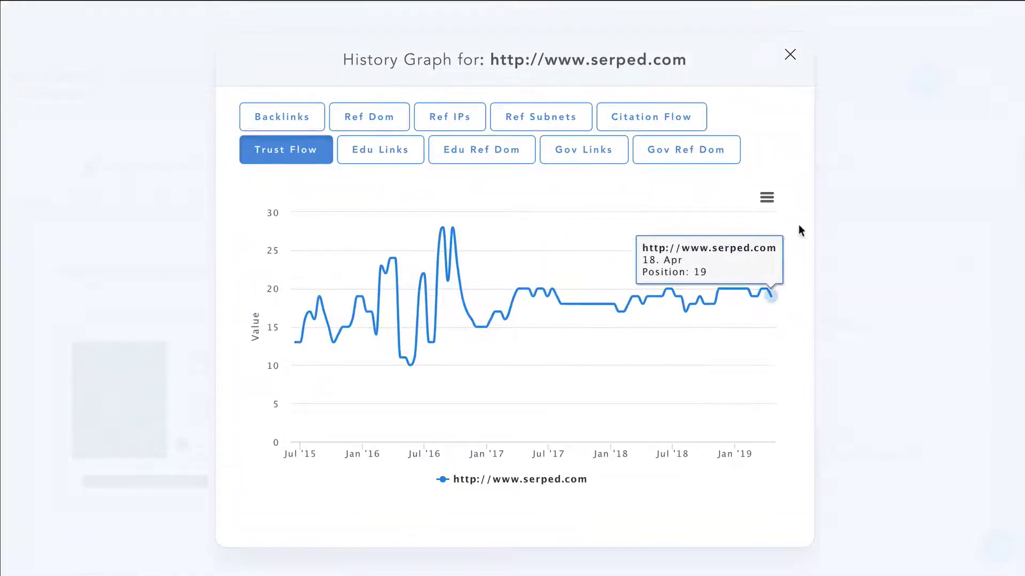
pyautogui.click(310, 136)
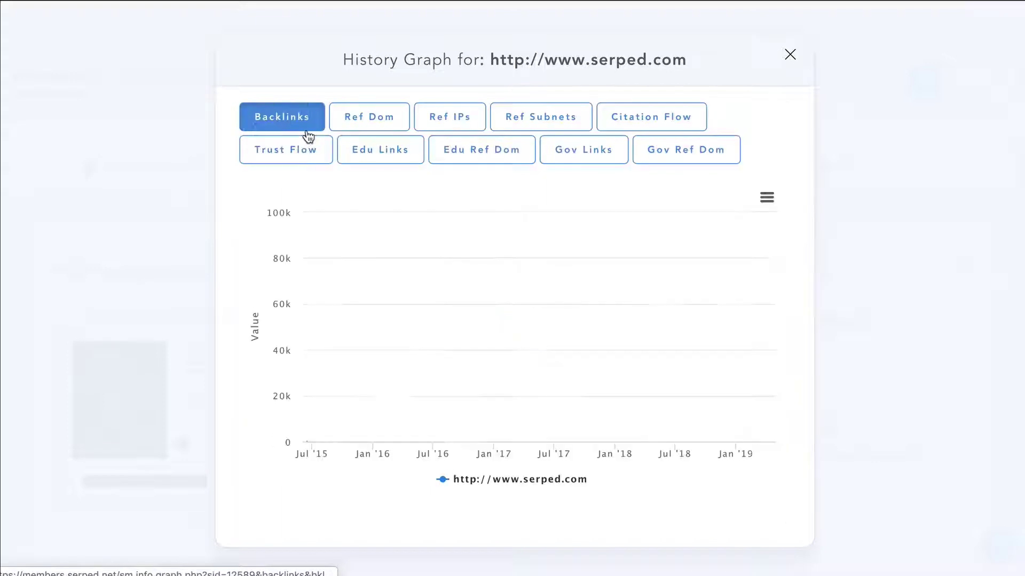
pyautogui.click(768, 198)
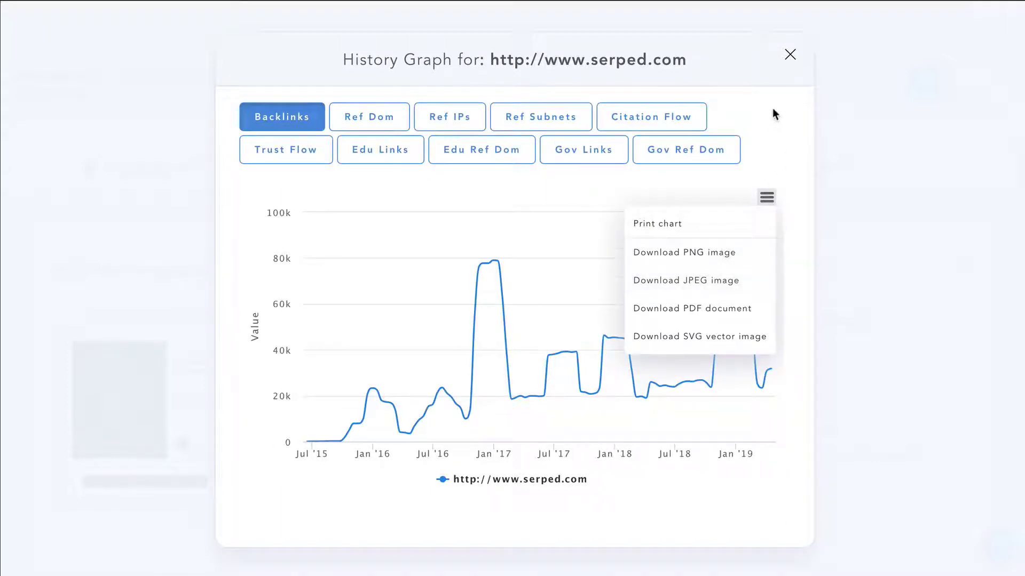
pyautogui.click(790, 53)
# - Look through the inner pages table of serped.com, including its TF column, and open the site's competitor comparison
pyautogui.scroll(-2, 513, 298)
pyautogui.scroll(-8, 996, 399)
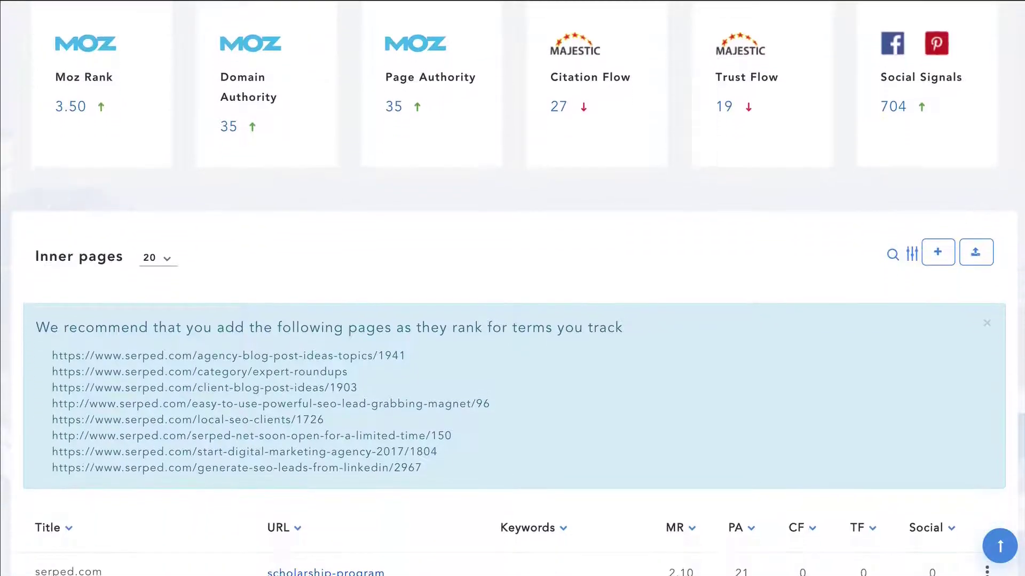
pyautogui.scroll(-1, 996, 406)
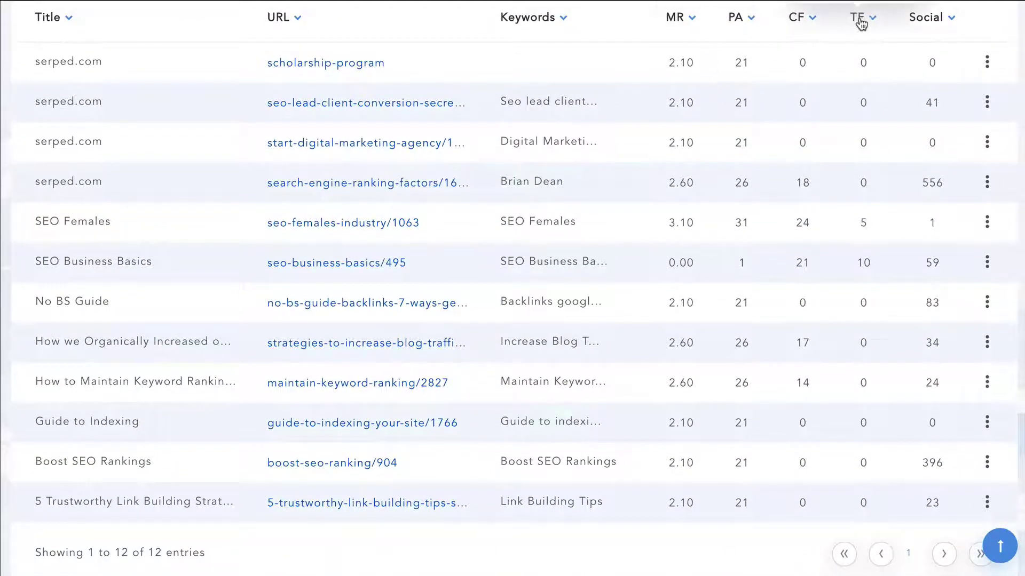
pyautogui.click(856, 19)
pyautogui.click(857, 20)
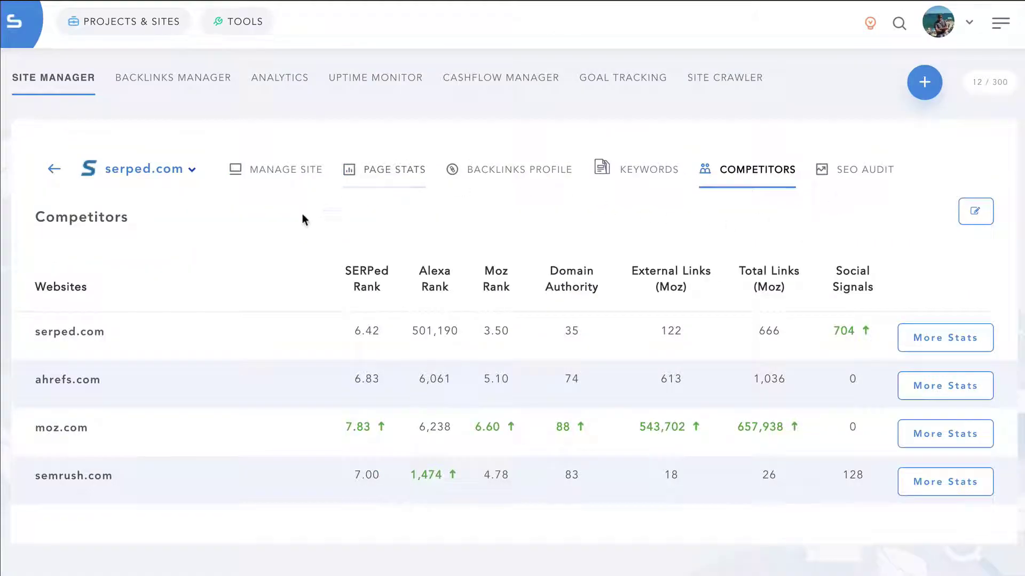
# - Open the Backlinks Manager for serped.com and examine its quick summary and all columns of the backlinks table
pyautogui.click(178, 81)
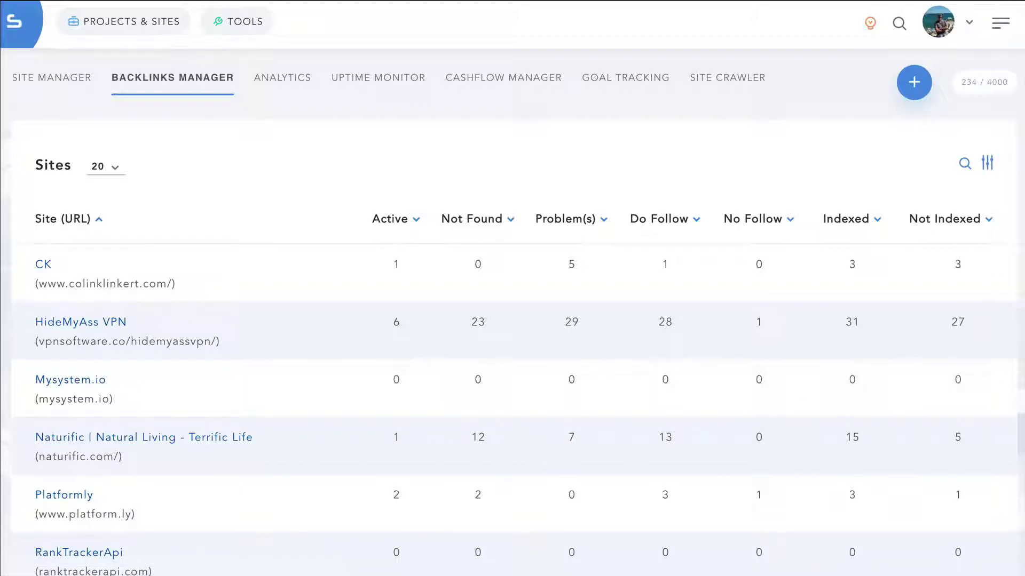
pyautogui.scroll(-6, 1006, 464)
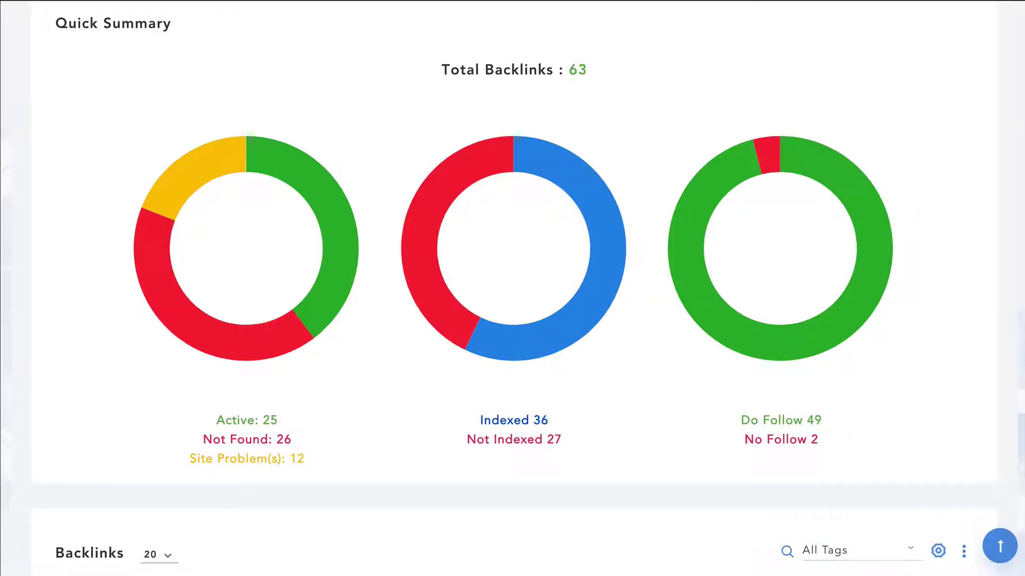
pyautogui.scroll(-10, 1023, 124)
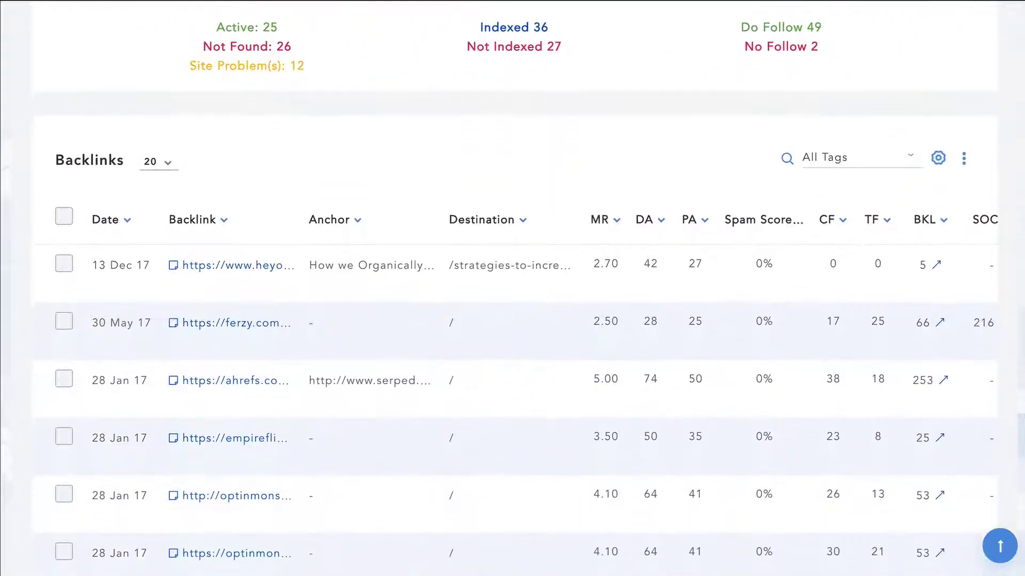
pyautogui.scroll(2, 1023, 124)
pyautogui.scroll(-1, 1023, 114)
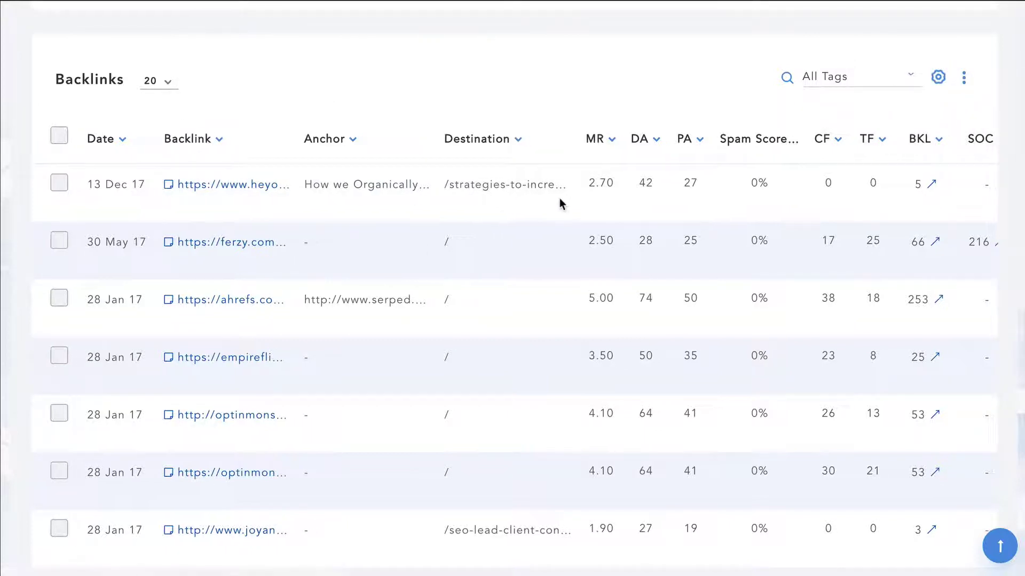
pyautogui.hscroll(4, 559, 199)
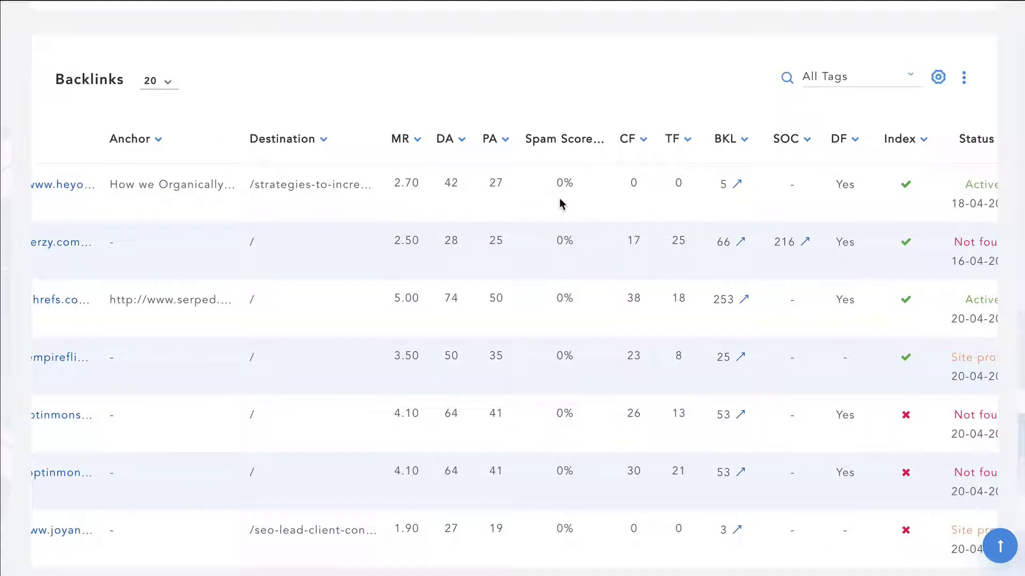
pyautogui.hscroll(2, 559, 197)
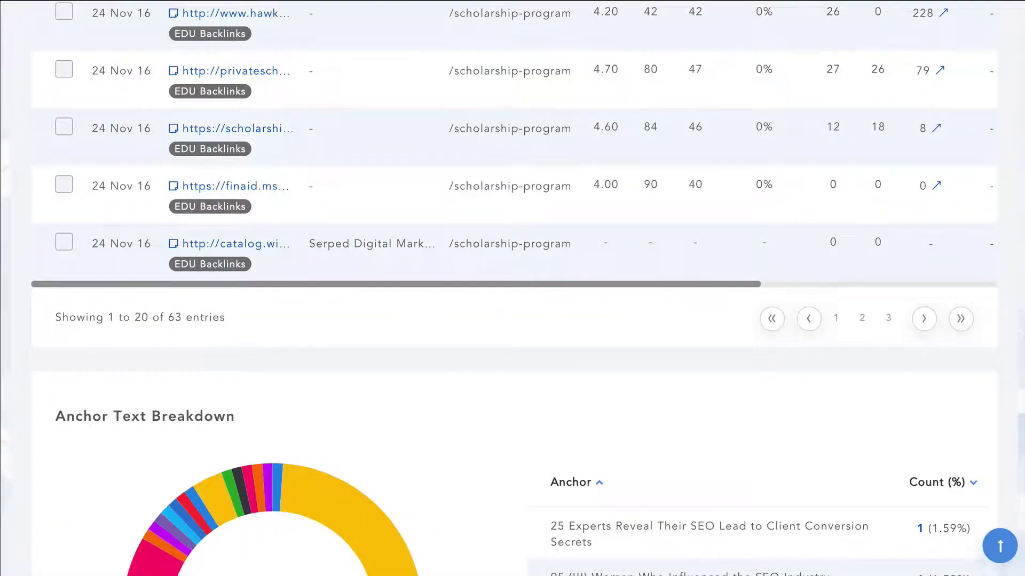
# - Examine the anchor text breakdown, the Moz page and domain authority breakdowns, and the referring domains per IP class
pyautogui.scroll(-6, 1021, 266)
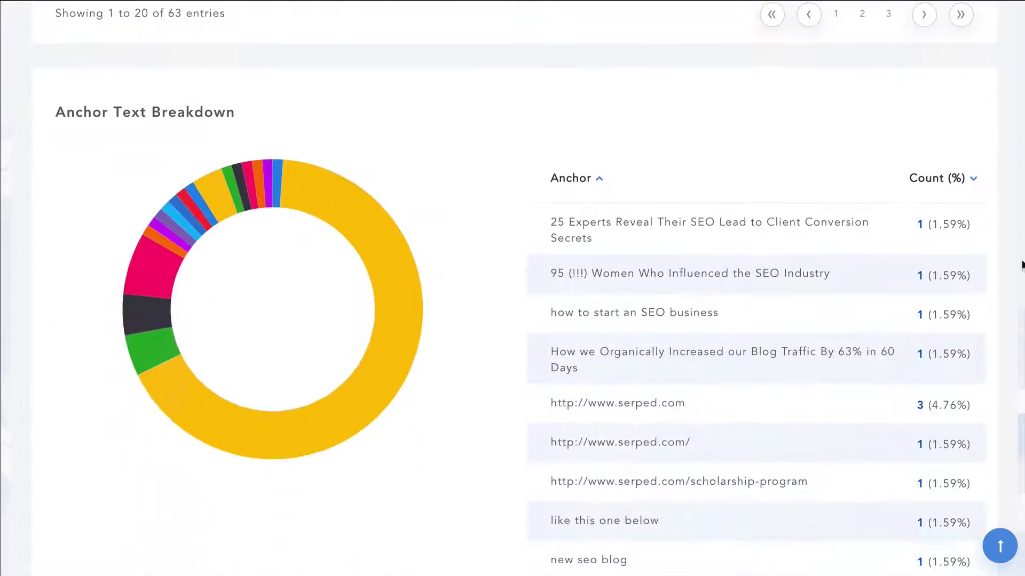
pyautogui.scroll(-10, 1021, 265)
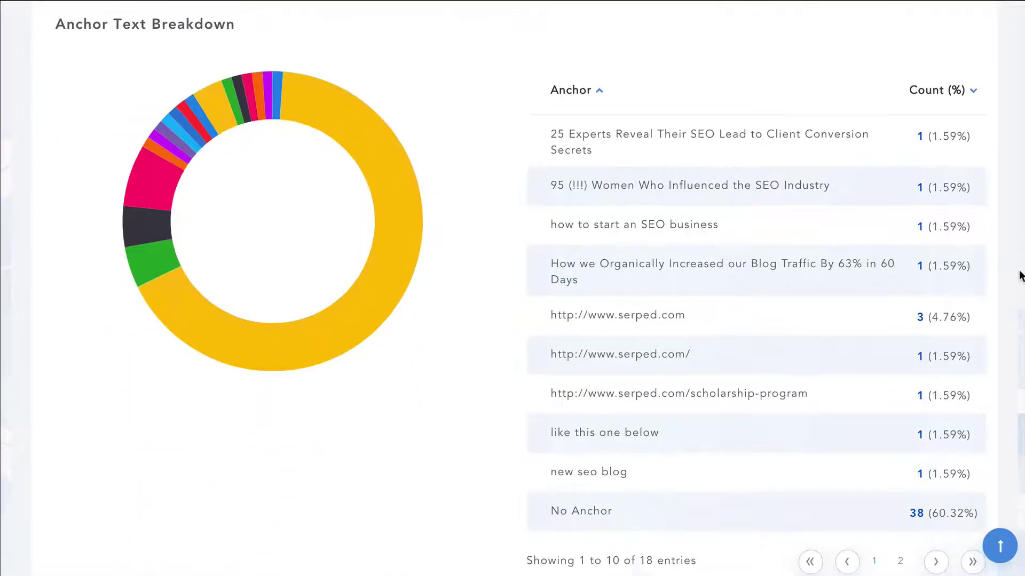
pyautogui.scroll(-1, 1011, 350)
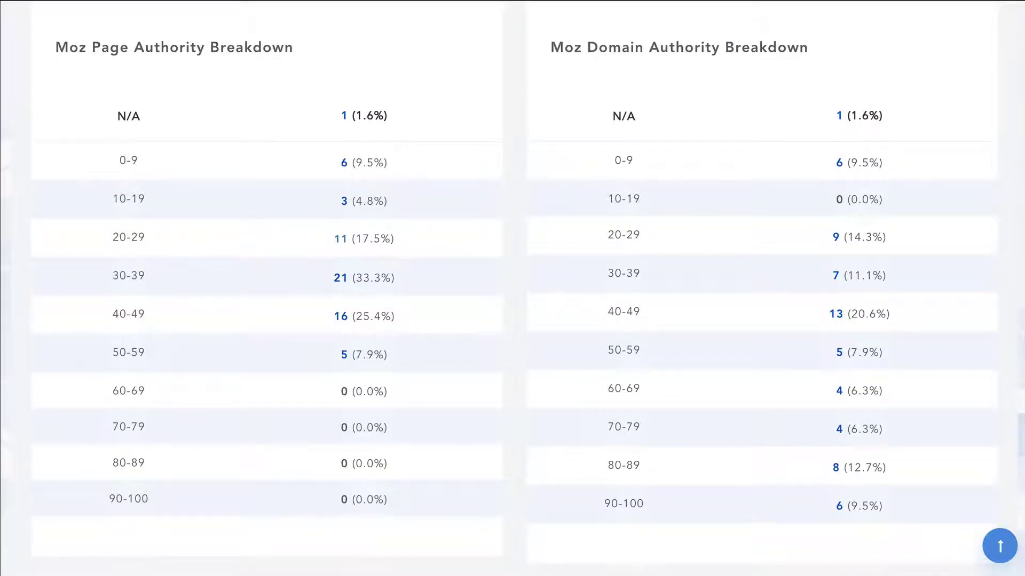
pyautogui.scroll(-10, 1019, 412)
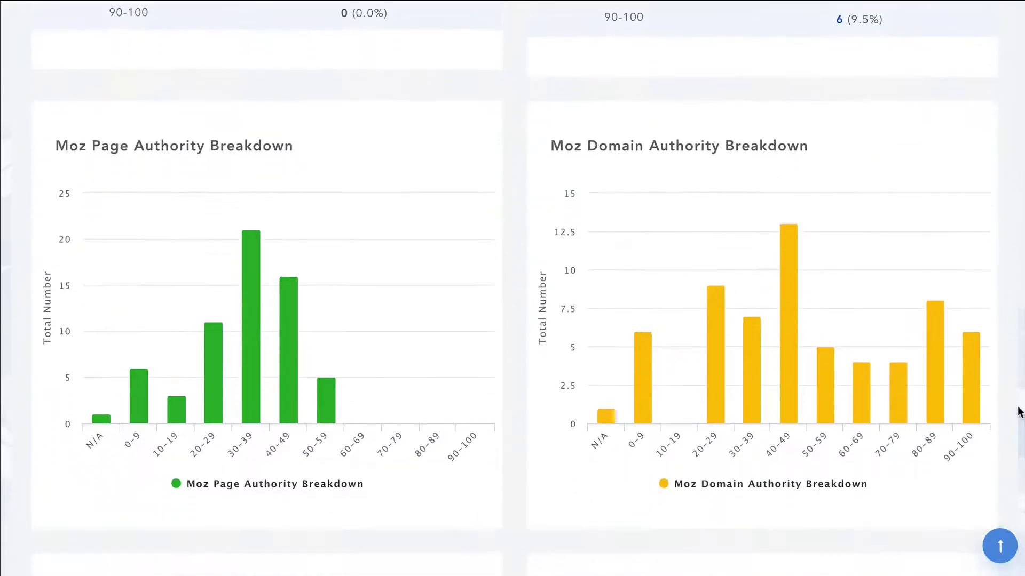
pyautogui.scroll(-8, 1020, 412)
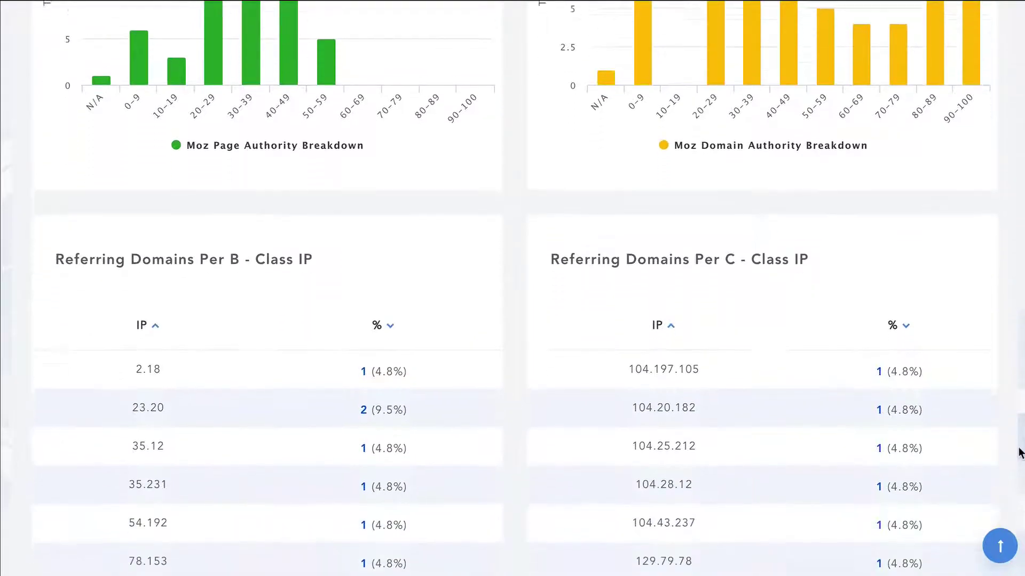
pyautogui.scroll(-3, 1020, 459)
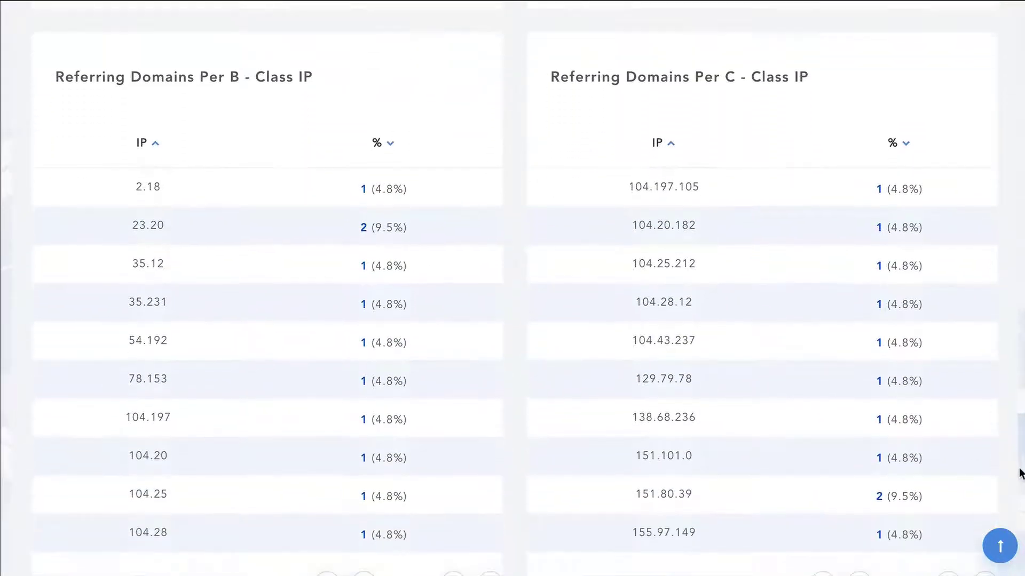
# - Check the column configuration of the backlinks table and the list for switching to another site
pyautogui.scroll(-15, 1020, 477)
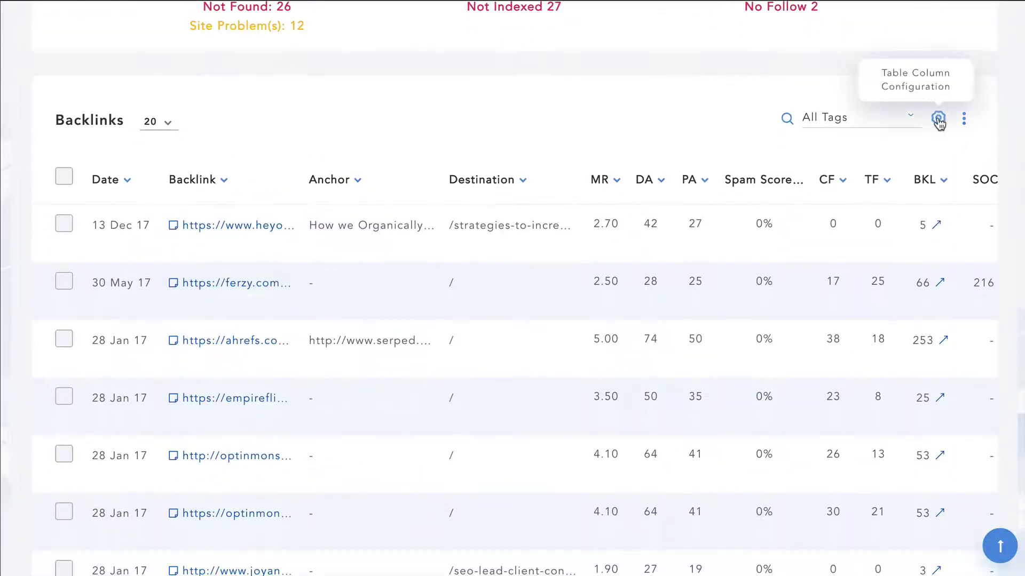
pyautogui.click(938, 119)
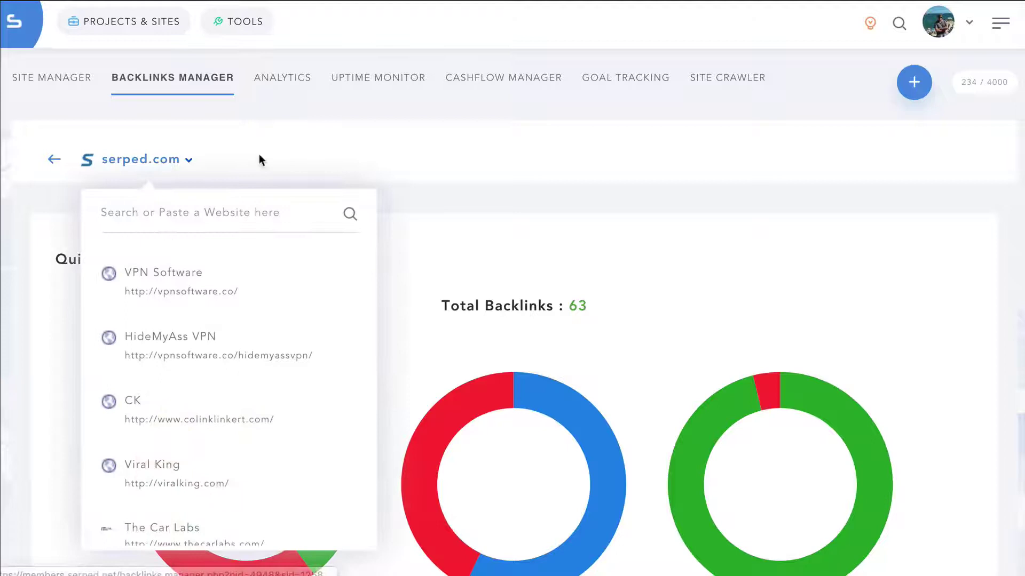
pyautogui.click(284, 158)
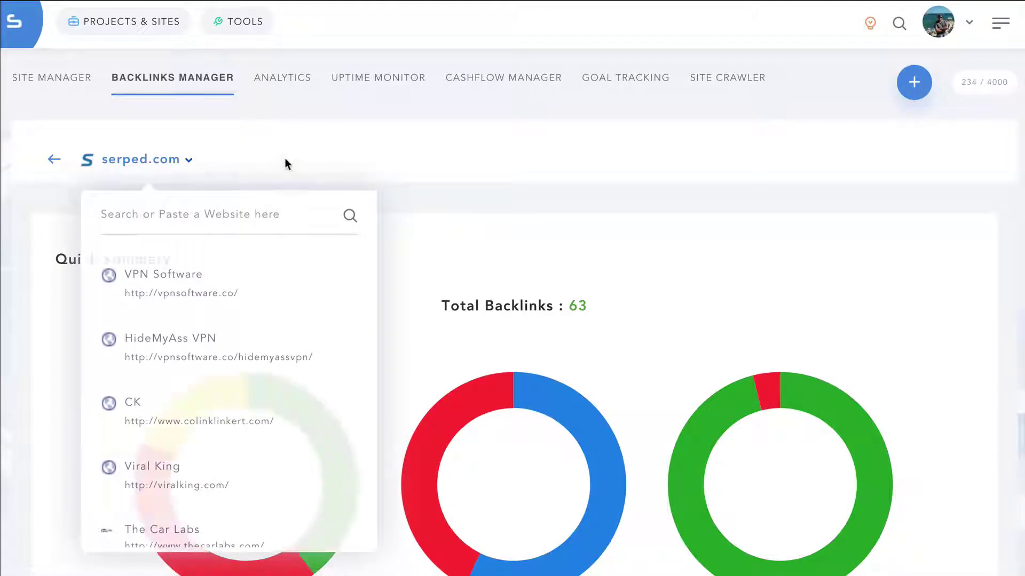
pyautogui.click(126, 20)
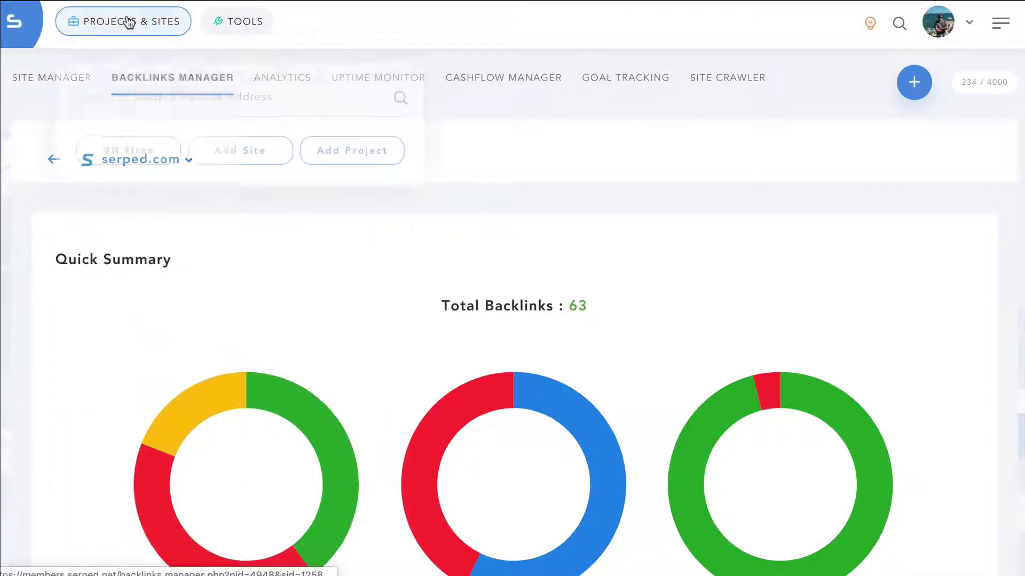
pyautogui.write('https://www.hbo.com/')
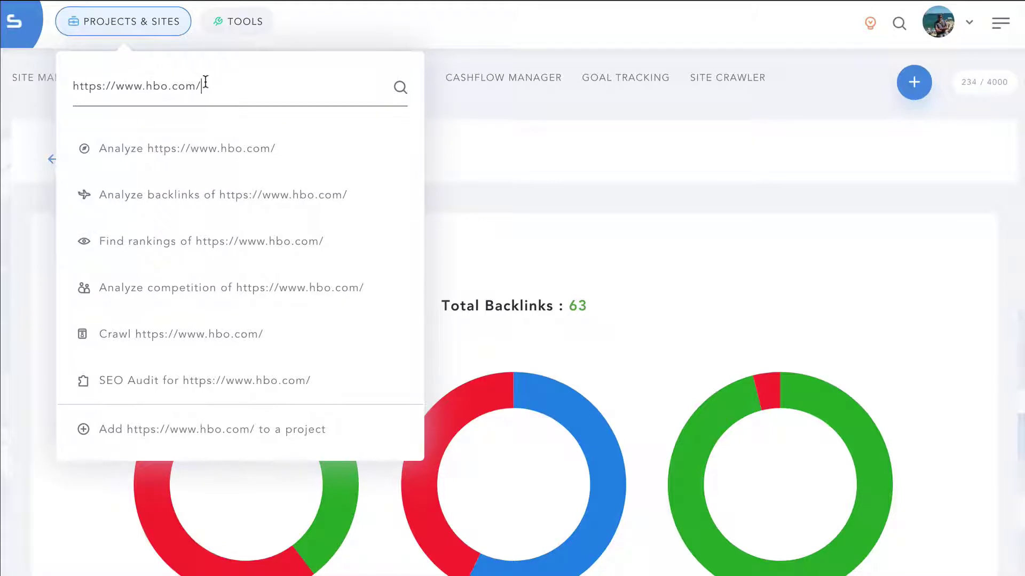
pyautogui.click(166, 158)
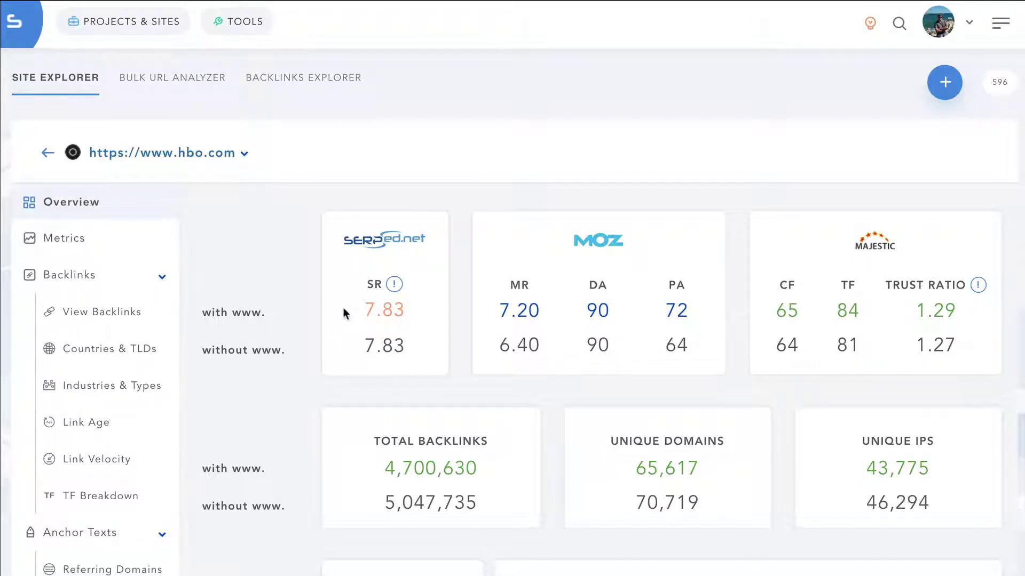
# - Examine the hbo.com overview metrics with and without www, including authority, backlinks, spam score and topical trust flow
pyautogui.moveTo(344, 314); pyautogui.dragTo(583, 316)
pyautogui.click(693, 320)
pyautogui.moveTo(202, 315); pyautogui.dragTo(277, 318)
pyautogui.click(278, 318)
pyautogui.doubleClick(235, 312)
pyautogui.click(309, 328)
pyautogui.scroll(-5, 1005, 401)
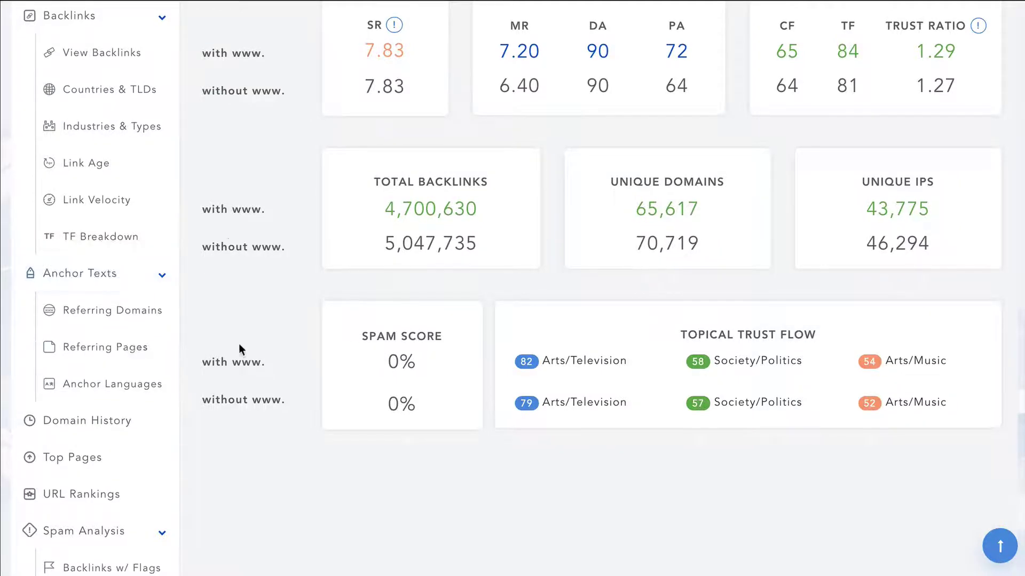
pyautogui.scroll(5, 241, 350)
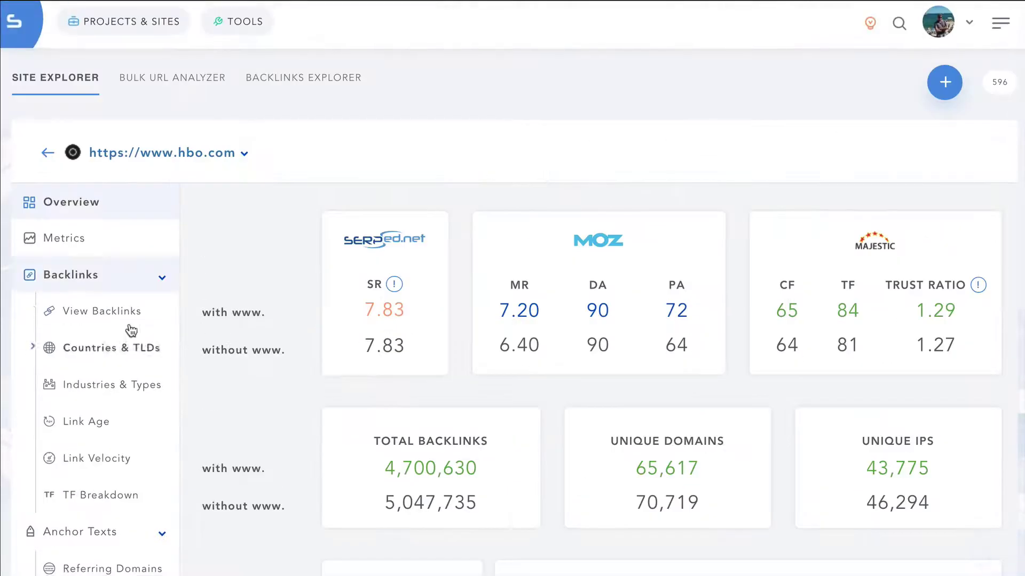
# - Open the backlinks list of hbo.com and view which columns can be included, leaving the selection as it is
pyautogui.click(92, 319)
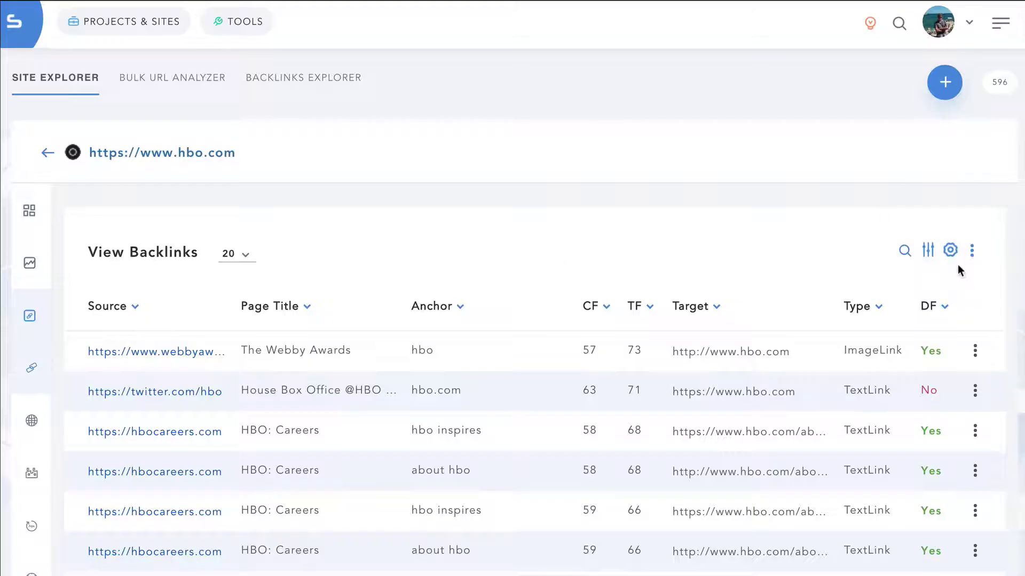
pyautogui.click(950, 250)
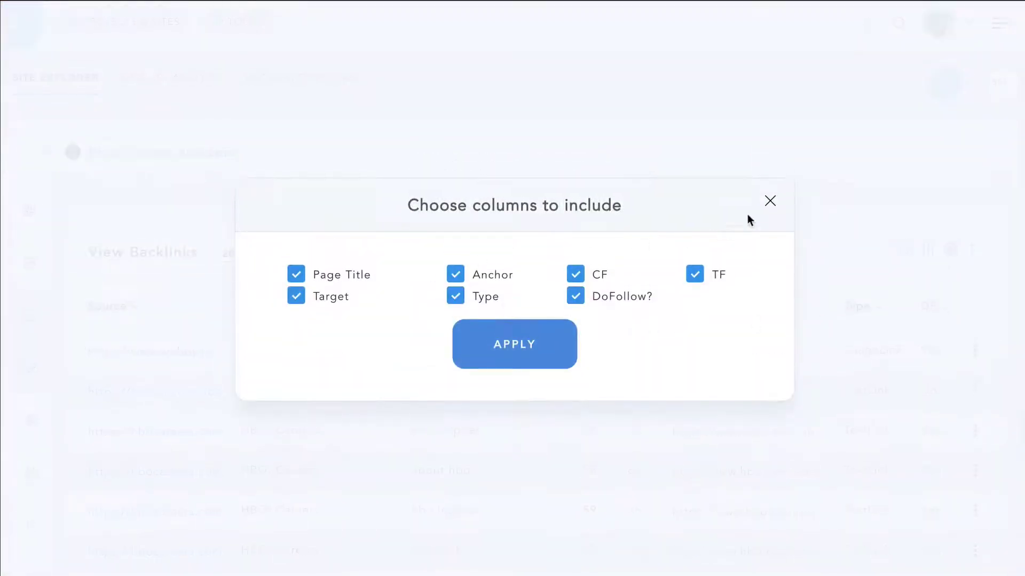
pyautogui.click(768, 203)
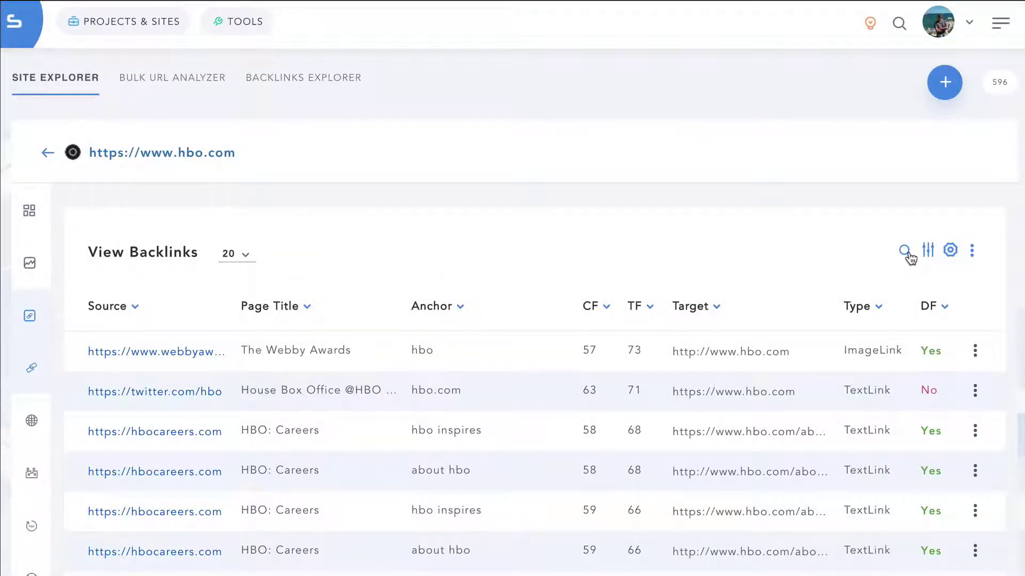
# - Filter the hbo.com backlinks to a minimum trust flow of 14 and export the list to CSV
pyautogui.click(907, 255)
pyautogui.click(928, 251)
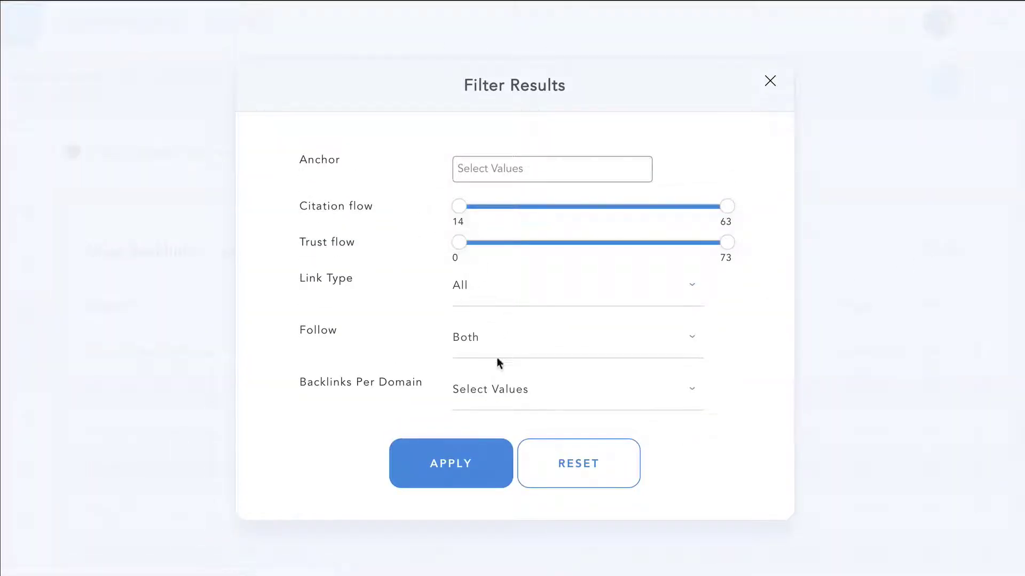
pyautogui.moveTo(459, 243); pyautogui.dragTo(511, 245)
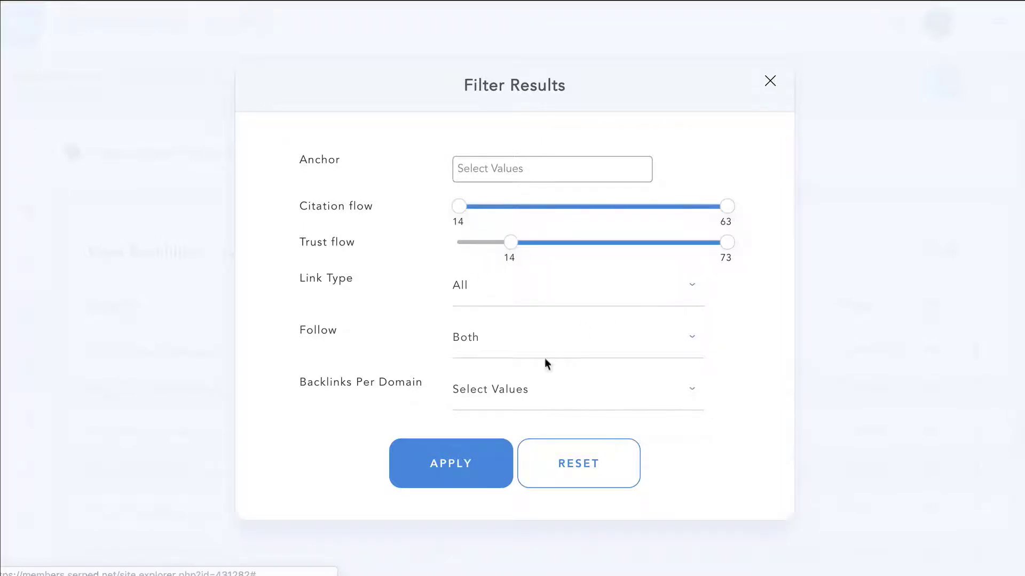
pyautogui.click(450, 458)
pyautogui.click(971, 251)
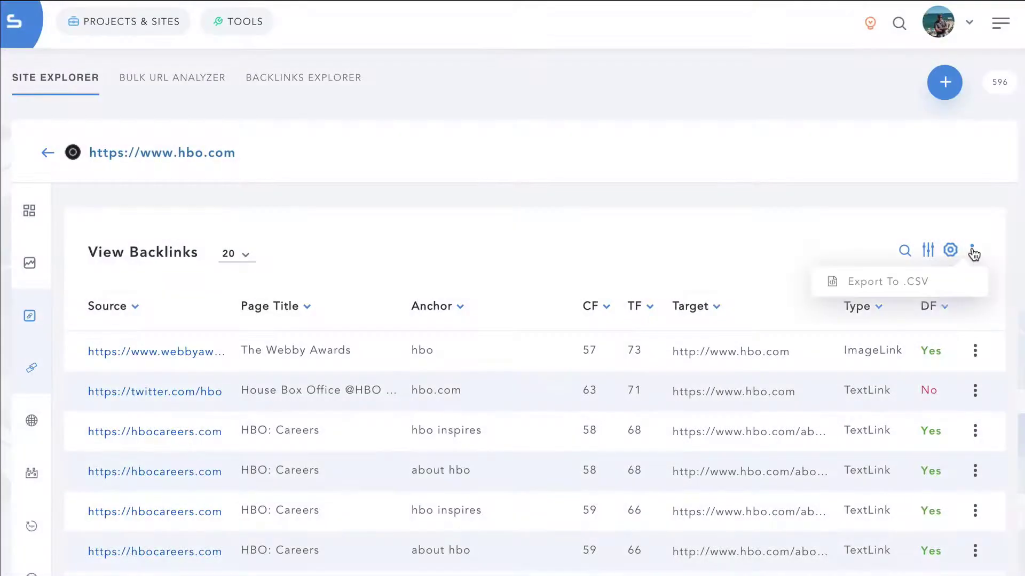
pyautogui.click(933, 283)
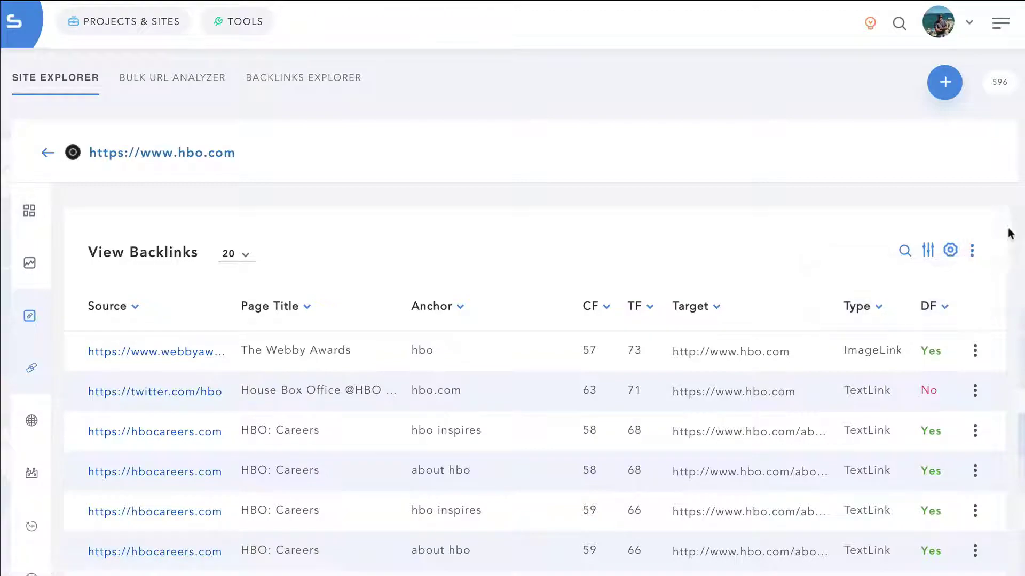
# - Examine how hbo.com's backlinks are distributed by country, TLD, industry and link type
pyautogui.scroll(-10, 992, 450)
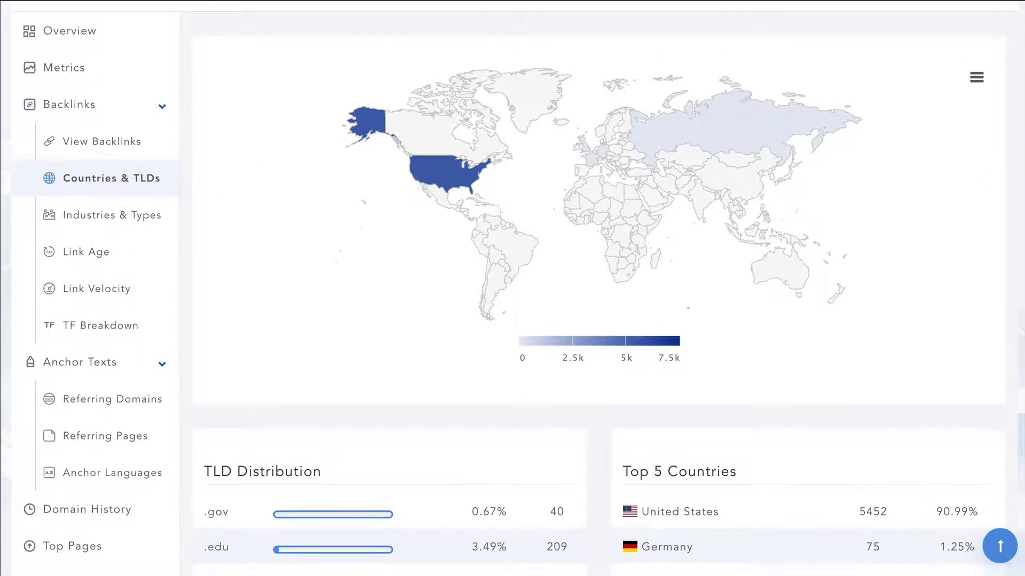
pyautogui.scroll(-3, 597, 288)
pyautogui.scroll(-1, 597, 289)
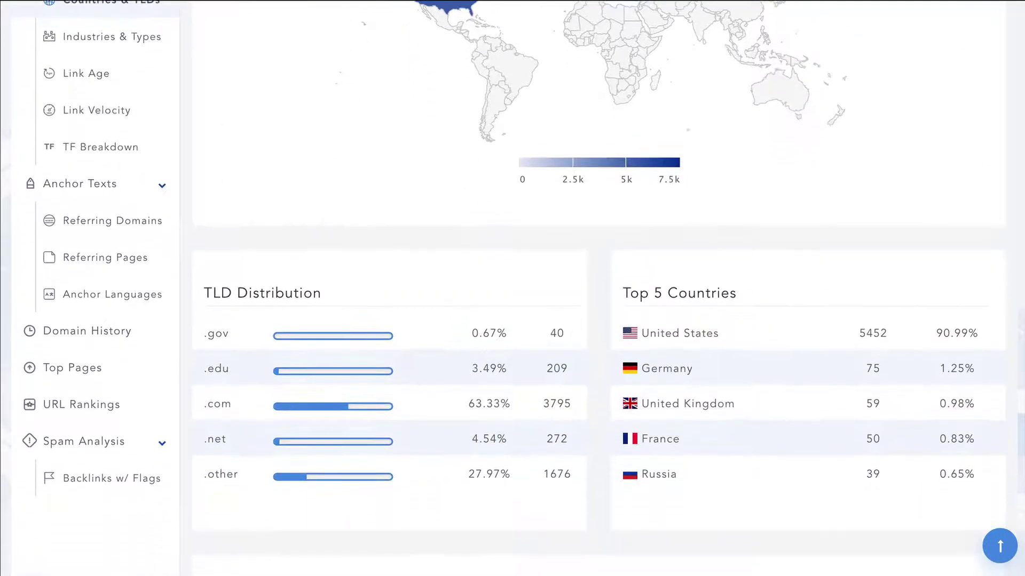
pyautogui.scroll(1, 331, 296)
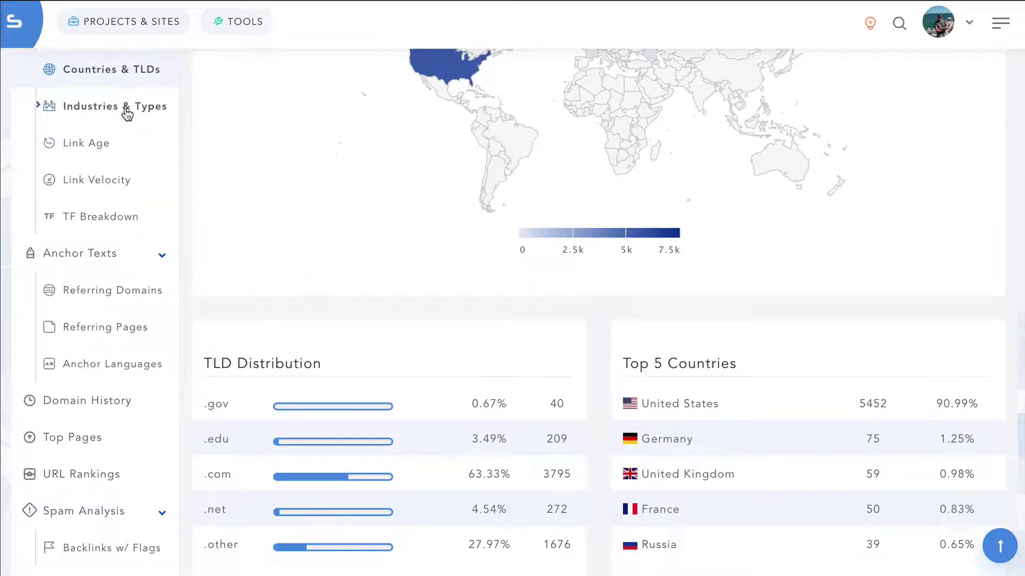
pyautogui.click(115, 107)
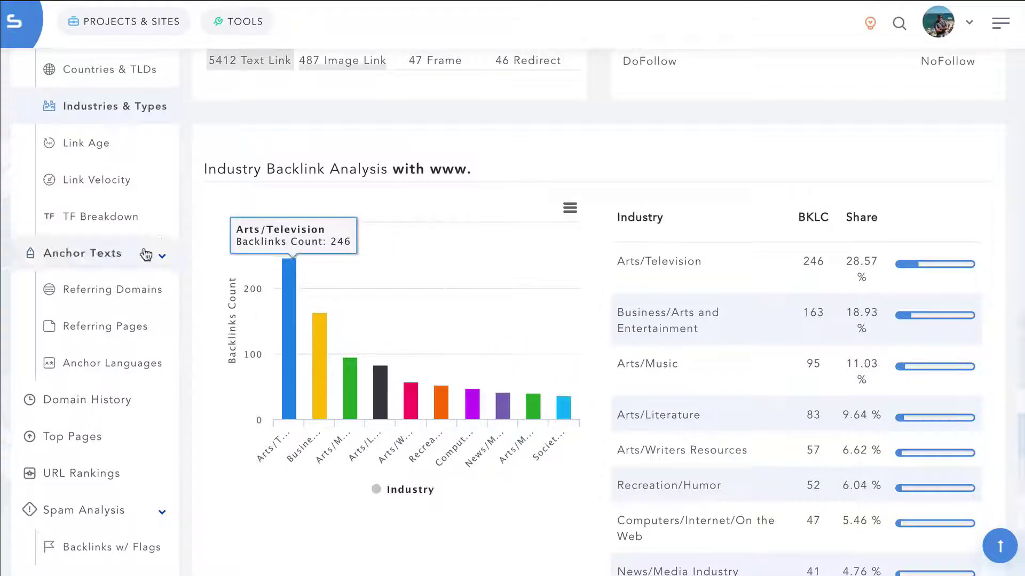
# - Examine the age of hbo.com's links by year and their link velocity by month
pyautogui.click(103, 148)
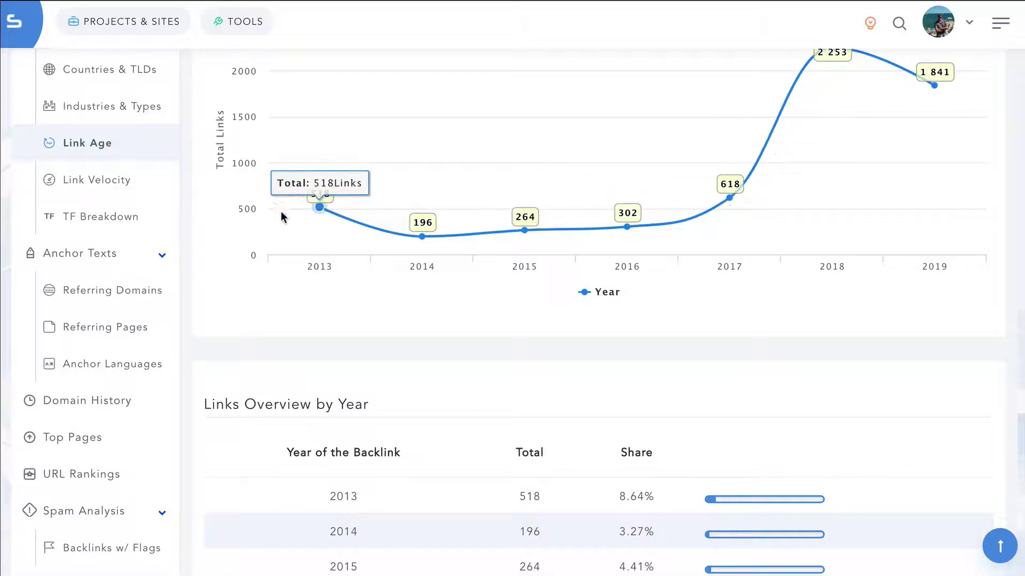
pyautogui.click(91, 181)
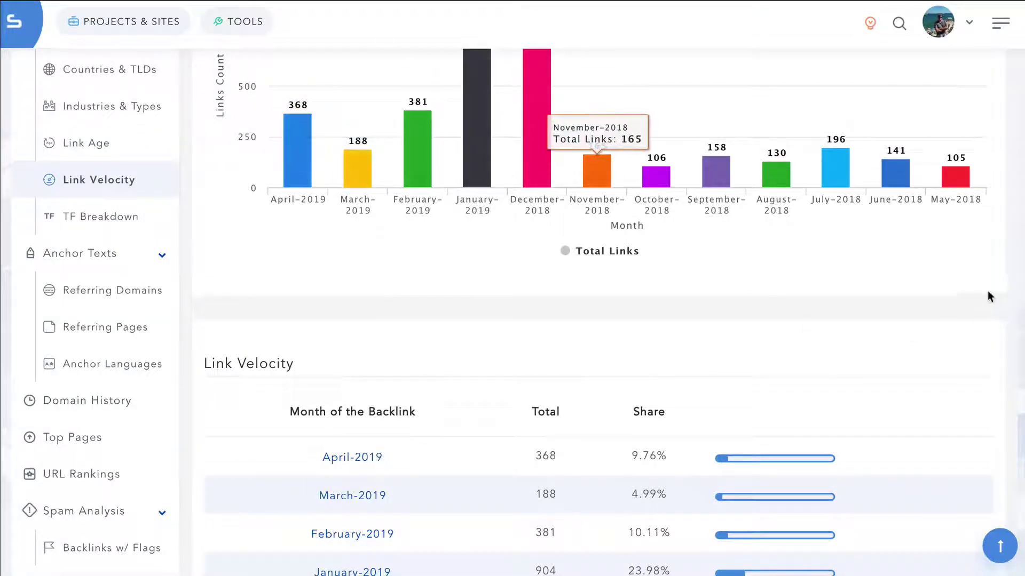
pyautogui.scroll(2, 1012, 409)
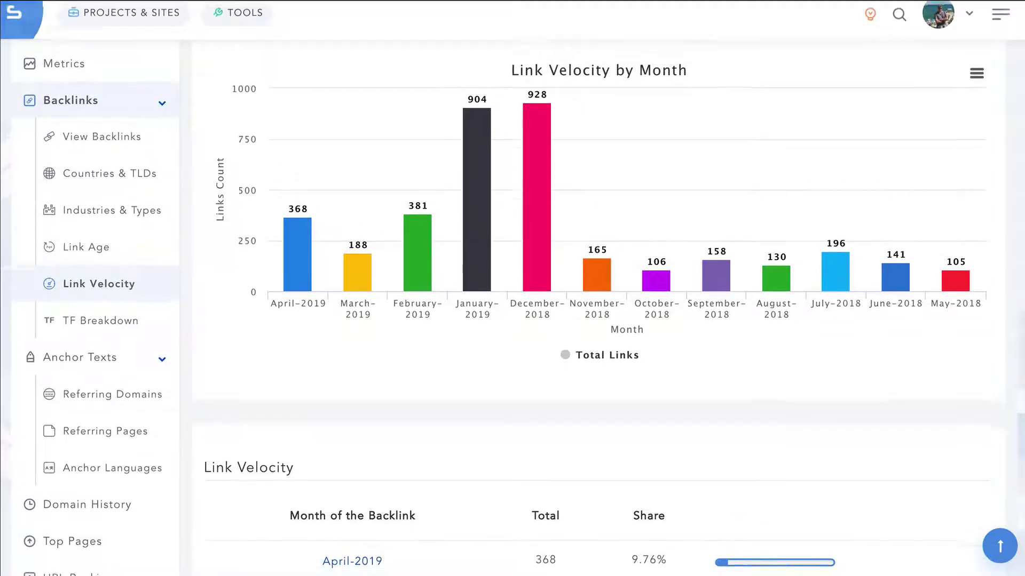
pyautogui.scroll(-5, 1012, 409)
pyautogui.scroll(-2, 1012, 410)
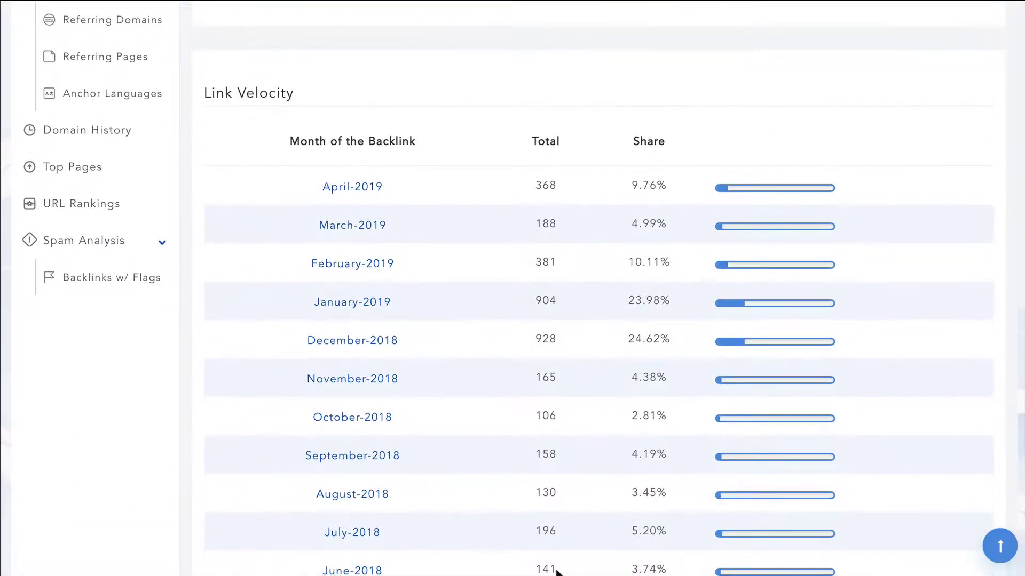
pyautogui.scroll(5, 598, 248)
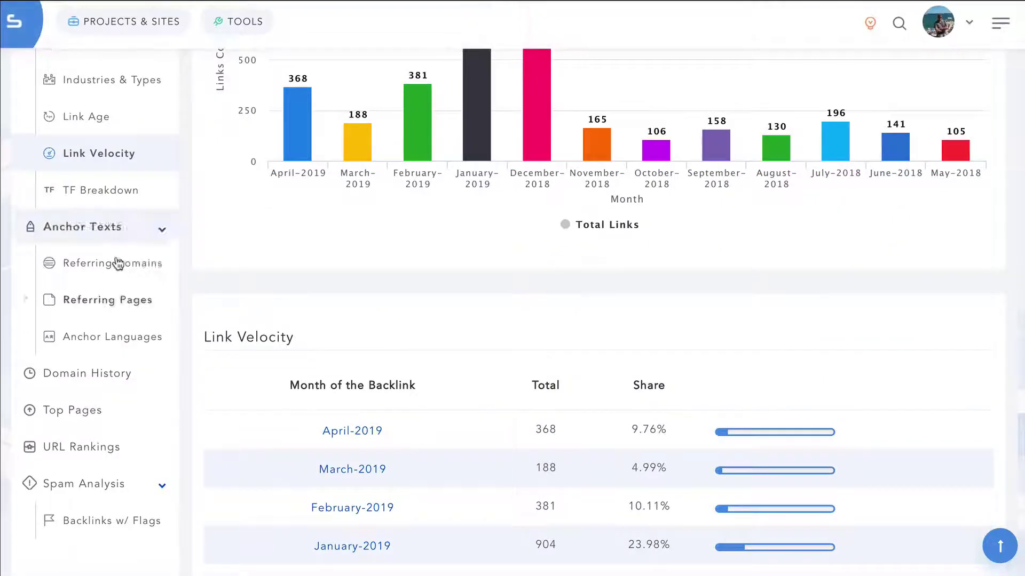
# - Review the trust flow breakdown of hbo.com's incoming links and view the anchor text reports
pyautogui.click(107, 191)
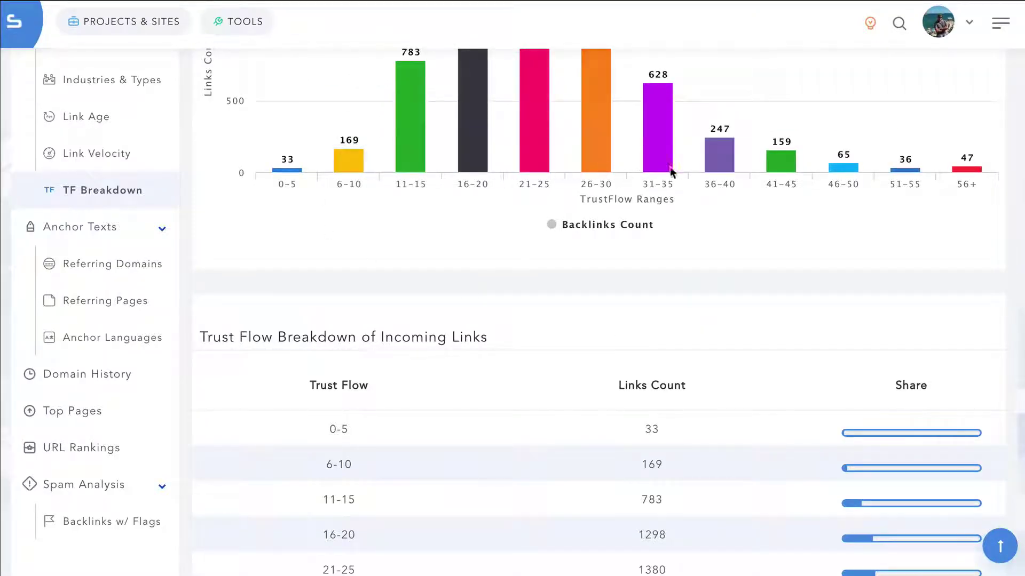
pyautogui.scroll(-1, 138, 236)
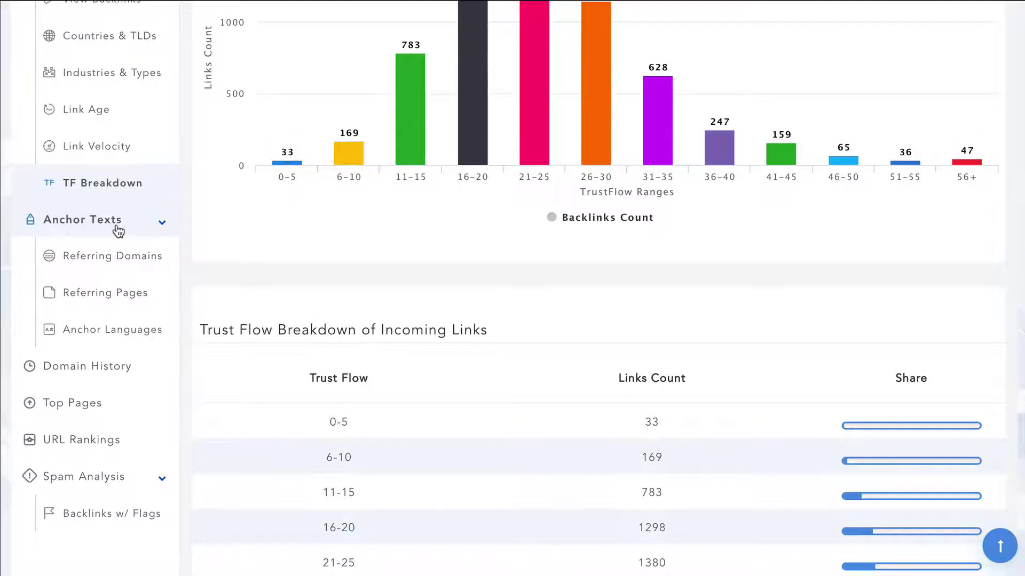
pyautogui.click(106, 331)
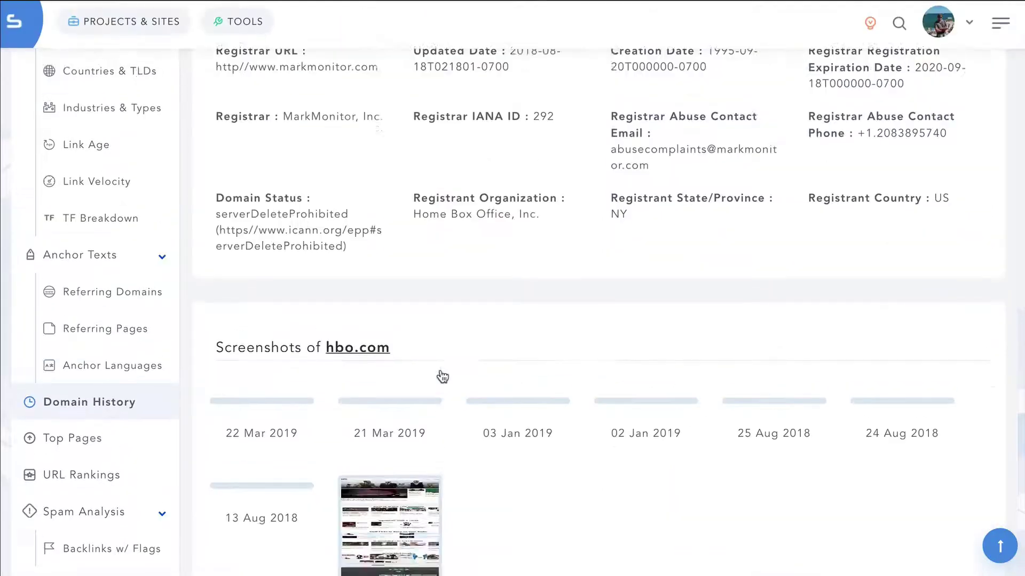
# - Examine hbo.com's domain history, including registration details, dated site screenshots and WayBack versions
pyautogui.scroll(5, 442, 377)
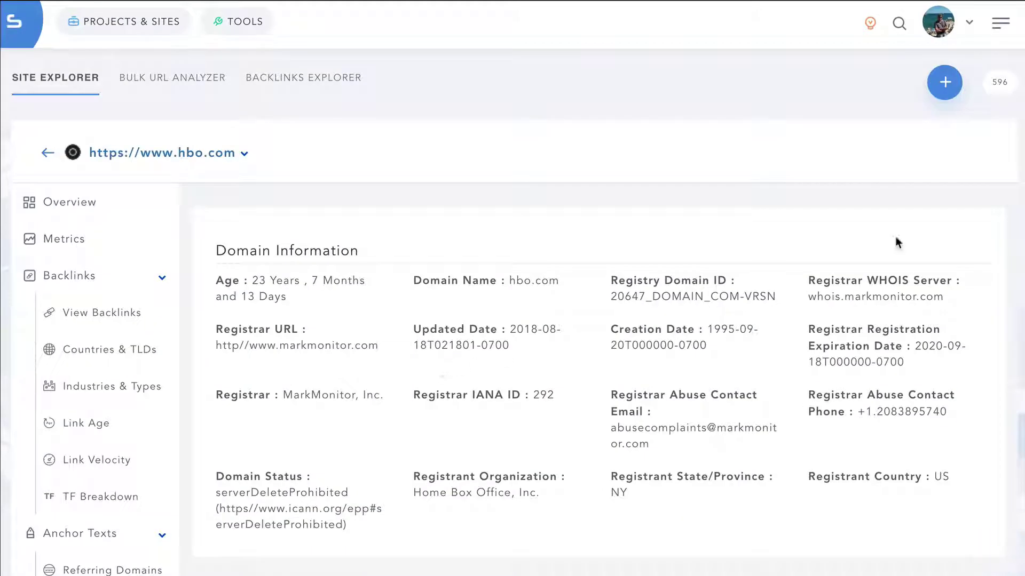
pyautogui.scroll(-8, 1003, 320)
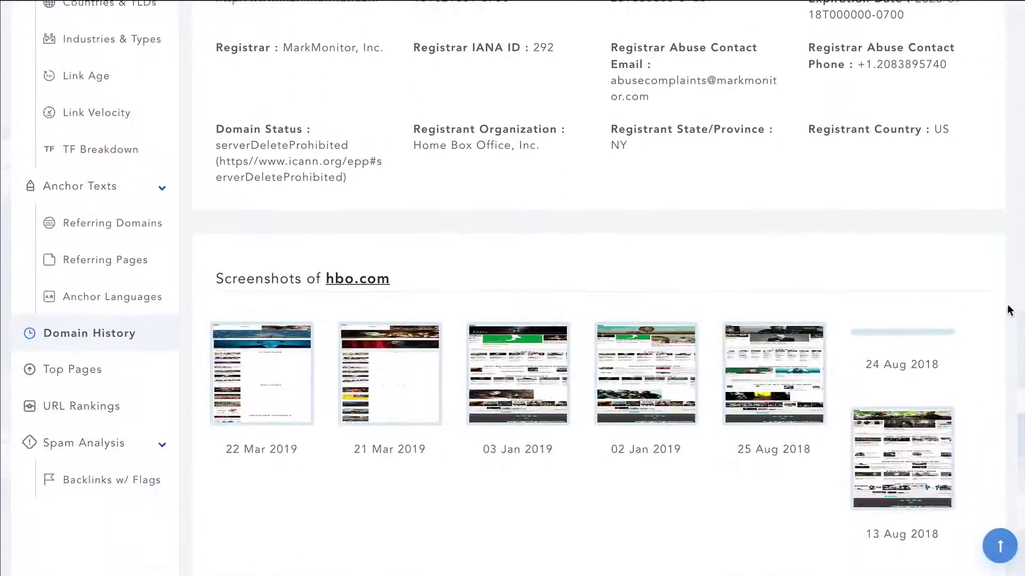
pyautogui.scroll(-4, 992, 373)
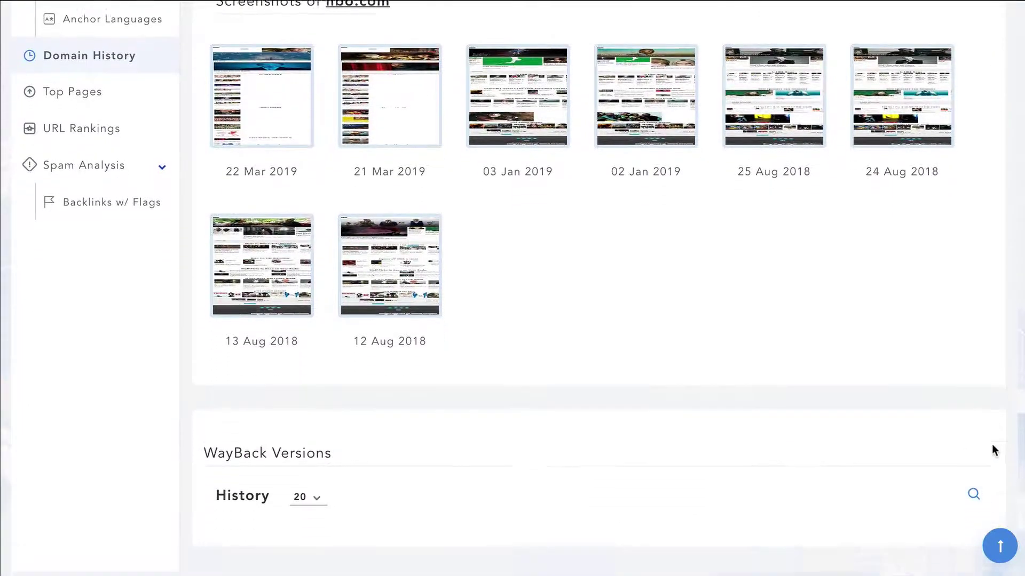
pyautogui.scroll(3, 320, 299)
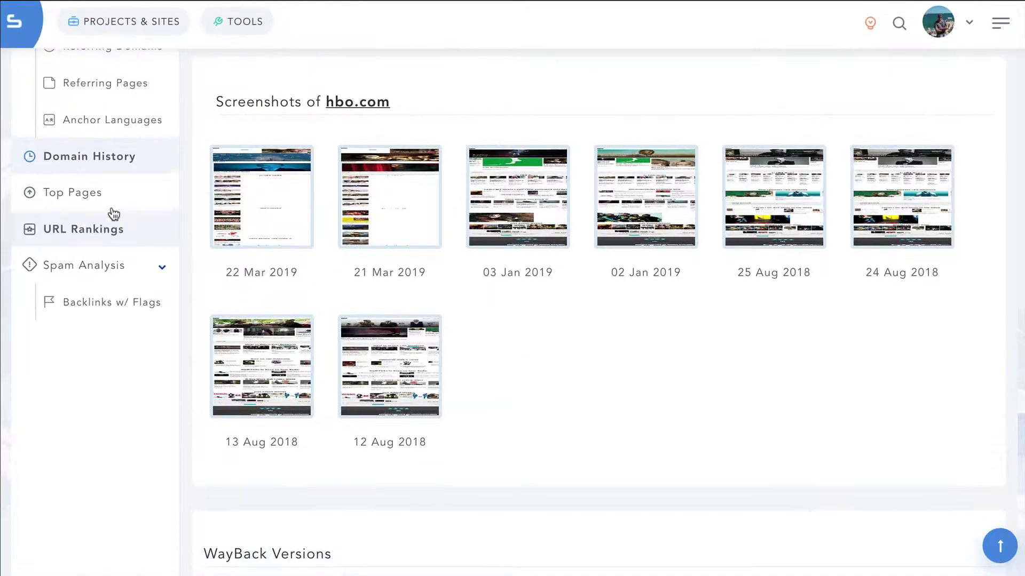
# - Review the table of hbo.com's top pages with their PA, MR and DA scores
pyautogui.click(73, 196)
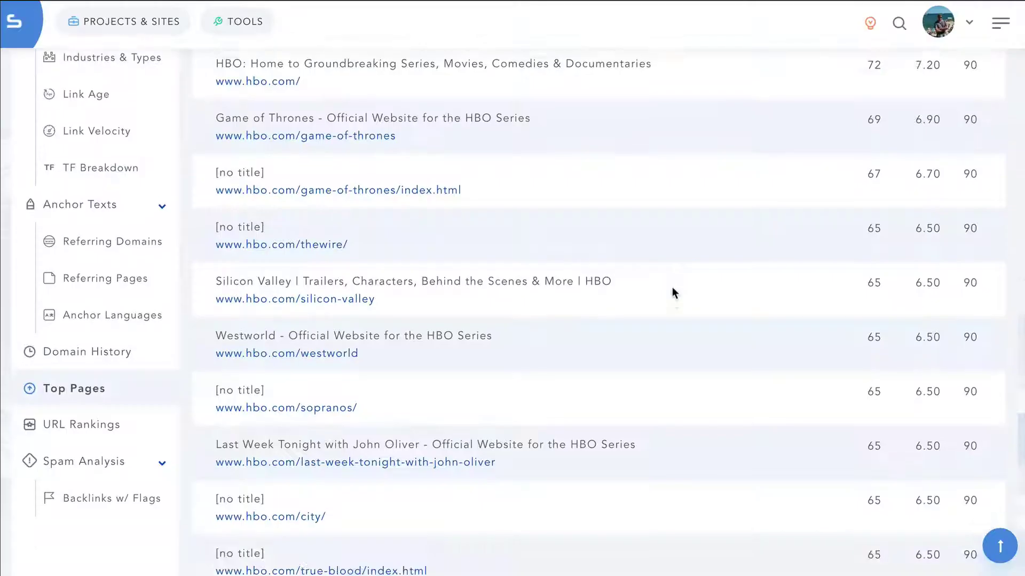
pyautogui.scroll(-3, 598, 320)
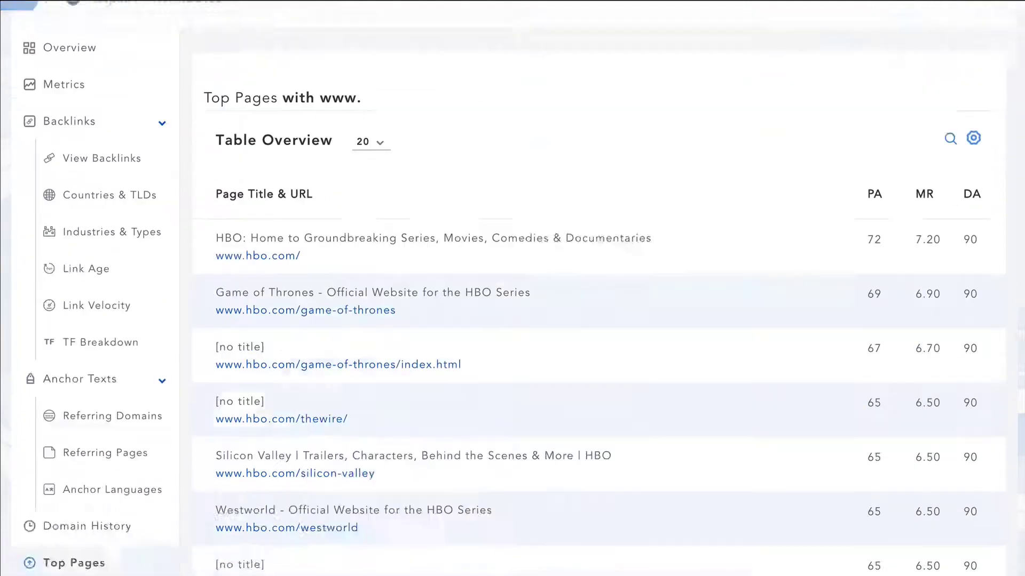
pyautogui.scroll(-1, 598, 320)
pyautogui.scroll(-5, 106, 245)
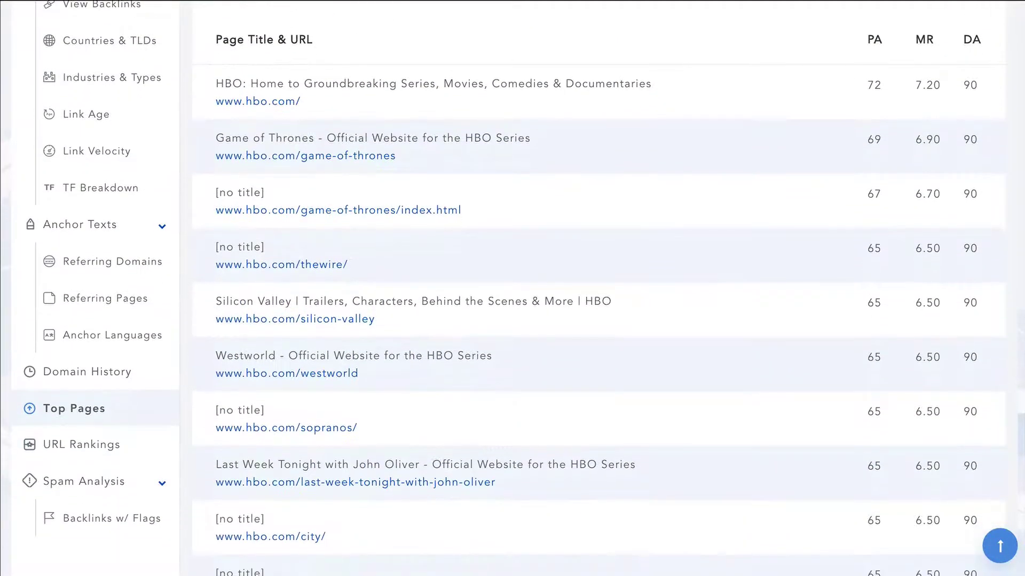
# - Check what hbo.com ranks for organically as a whole site on United States, Google, with results by traffic (%)
pyautogui.click(102, 242)
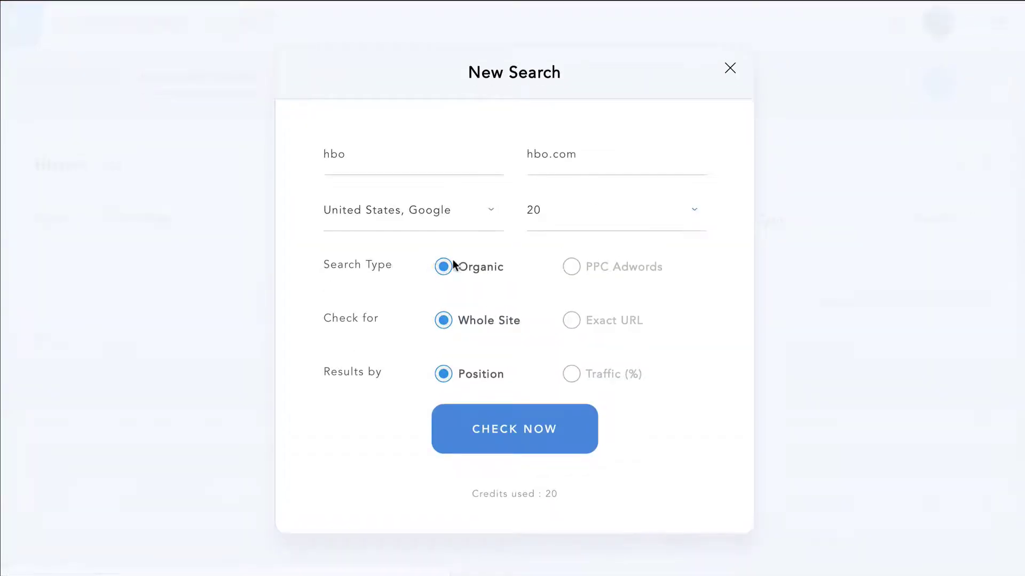
pyautogui.click(583, 231)
pyautogui.click(575, 402)
pyautogui.click(572, 375)
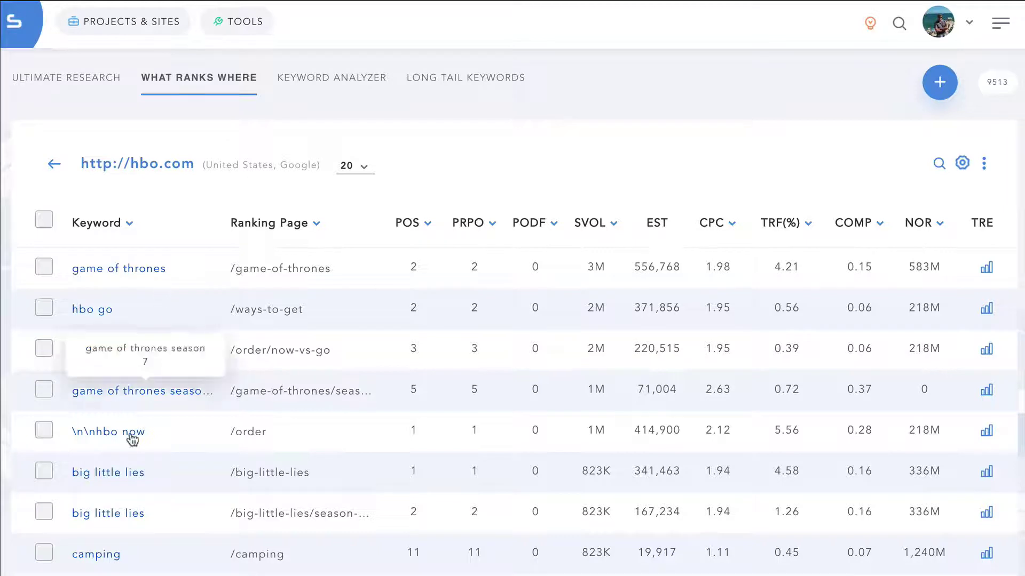
# - Review the keywords hbo.com ranks for and examine the keyword analysis of "game of thrones"
pyautogui.scroll(-2, 997, 319)
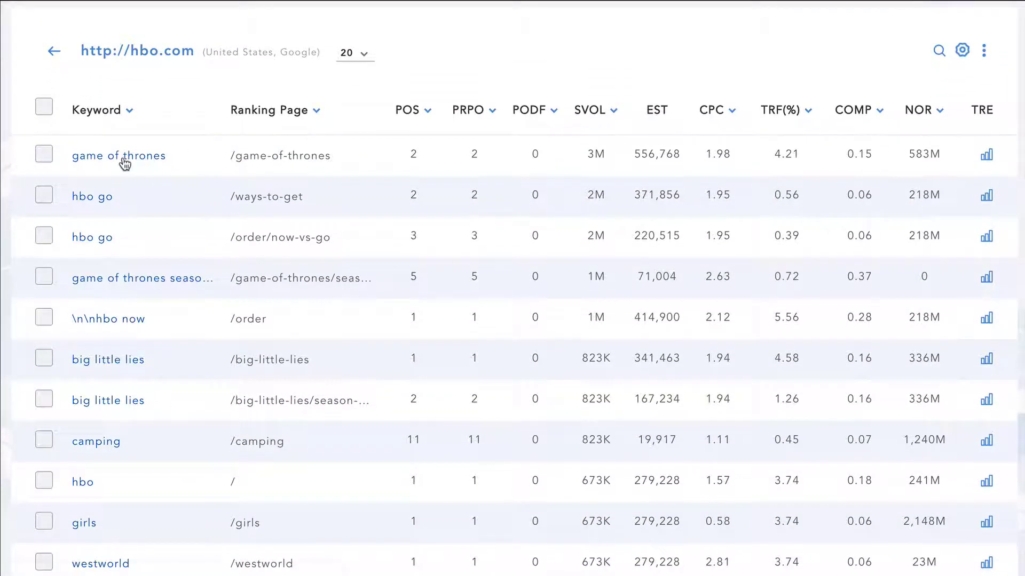
pyautogui.click(118, 160)
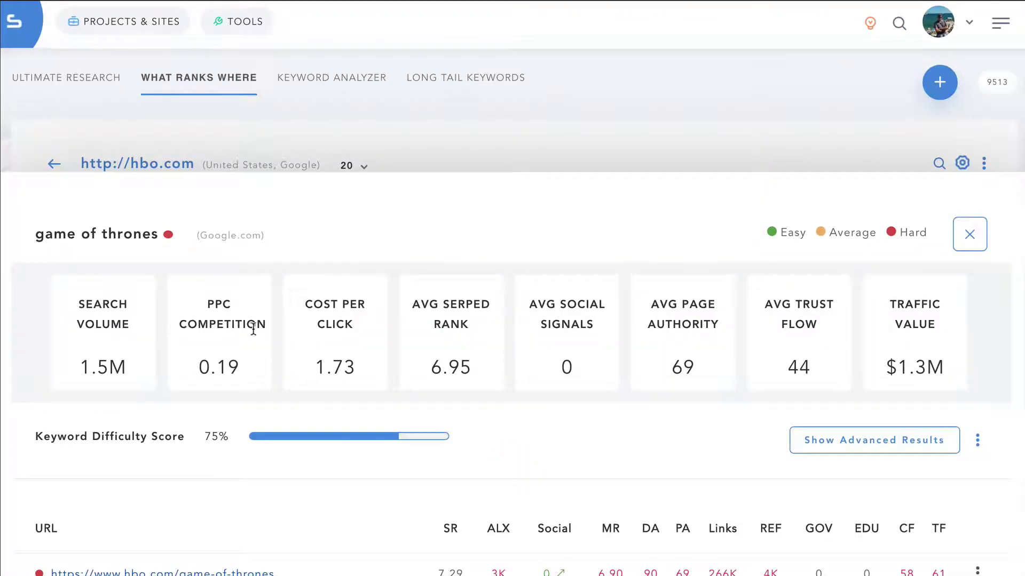
pyautogui.scroll(-5, 233, 342)
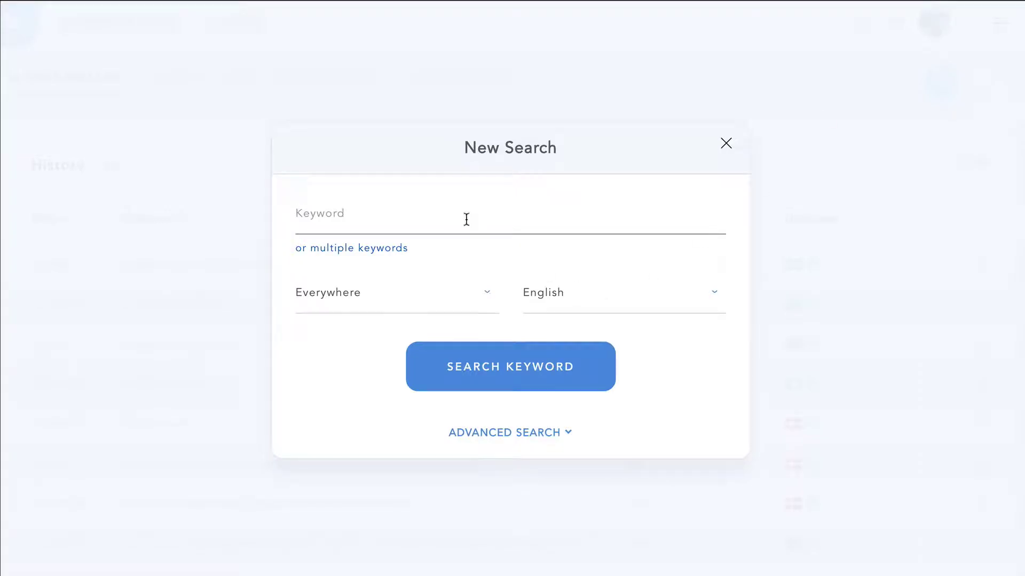
# - Search for the single keyword "game of thrones" everywhere in English, checking the multiple-keyword and advanced search options on the way
pyautogui.click(341, 252)
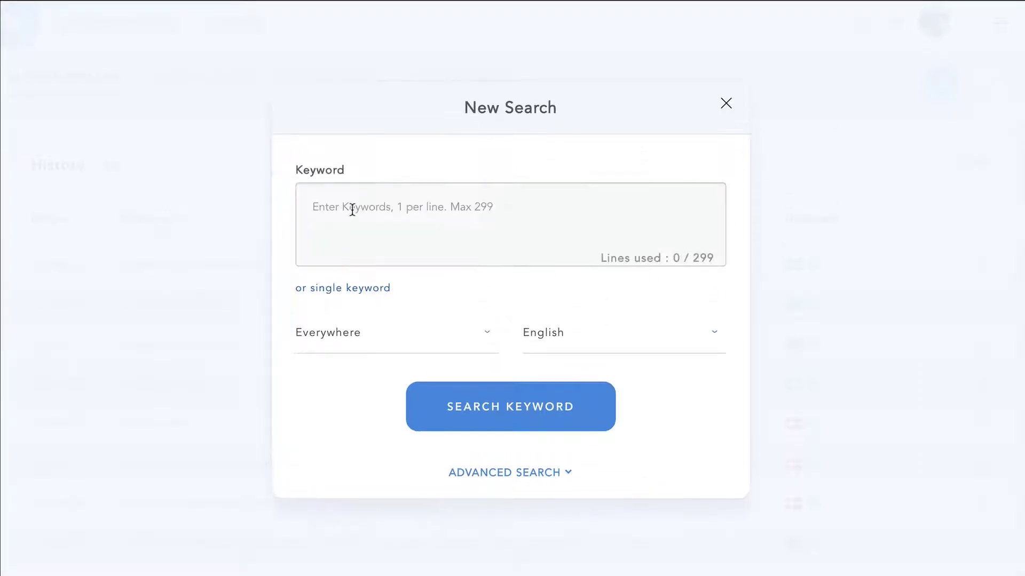
pyautogui.click(340, 287)
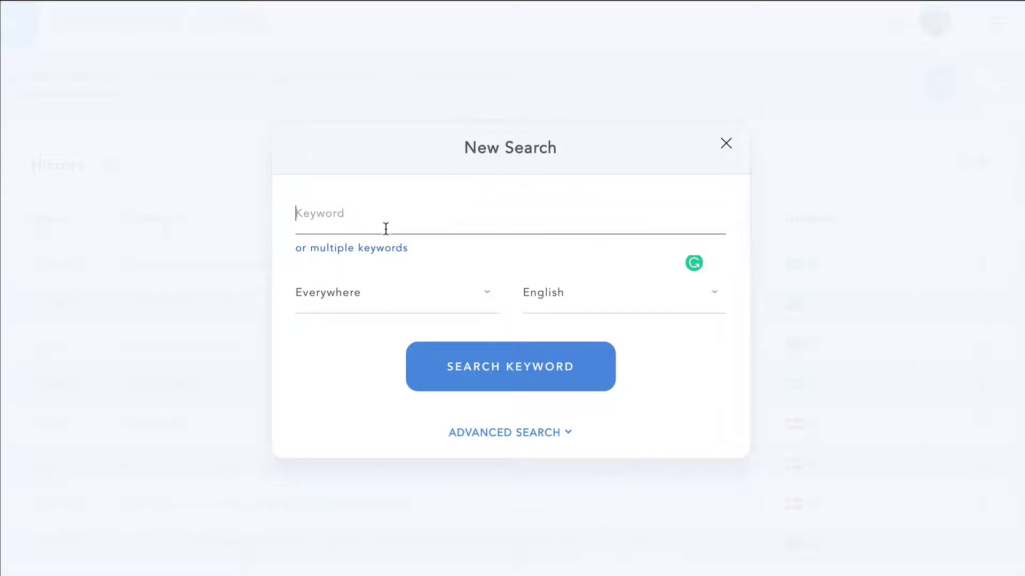
pyautogui.click(386, 228)
pyautogui.write('game of thrones')
pyautogui.click(378, 302)
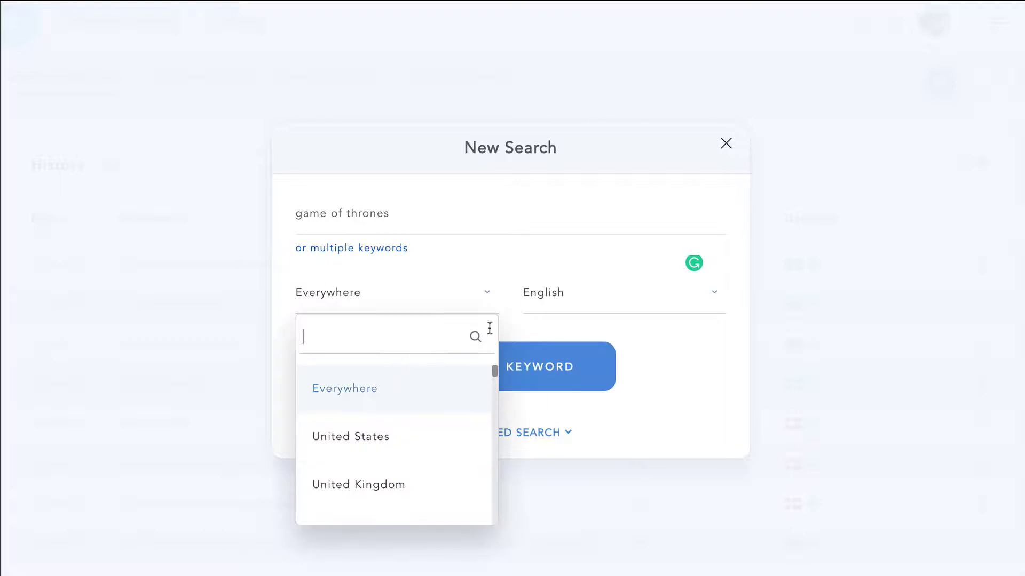
pyautogui.click(689, 351)
pyautogui.click(498, 432)
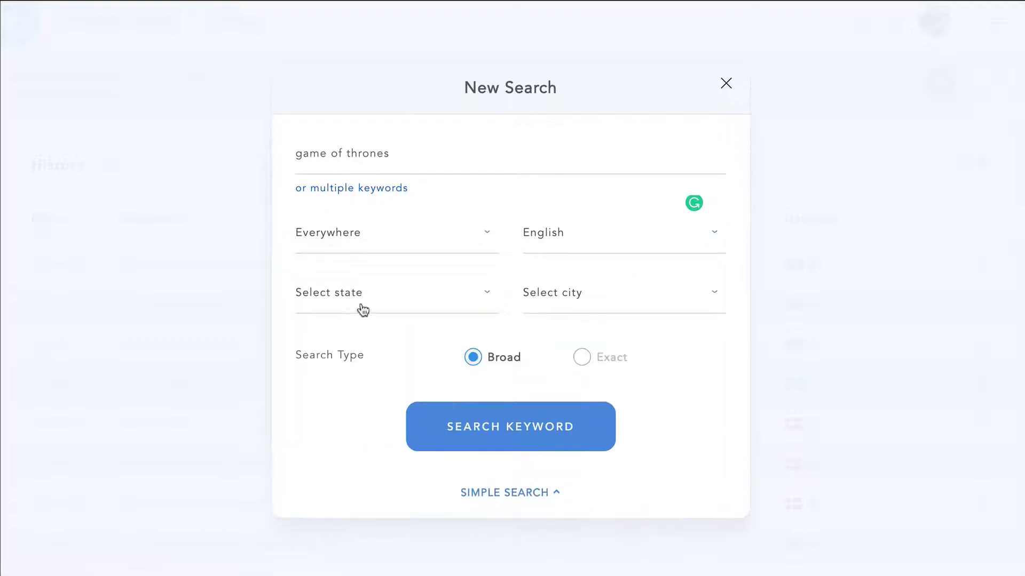
pyautogui.click(537, 490)
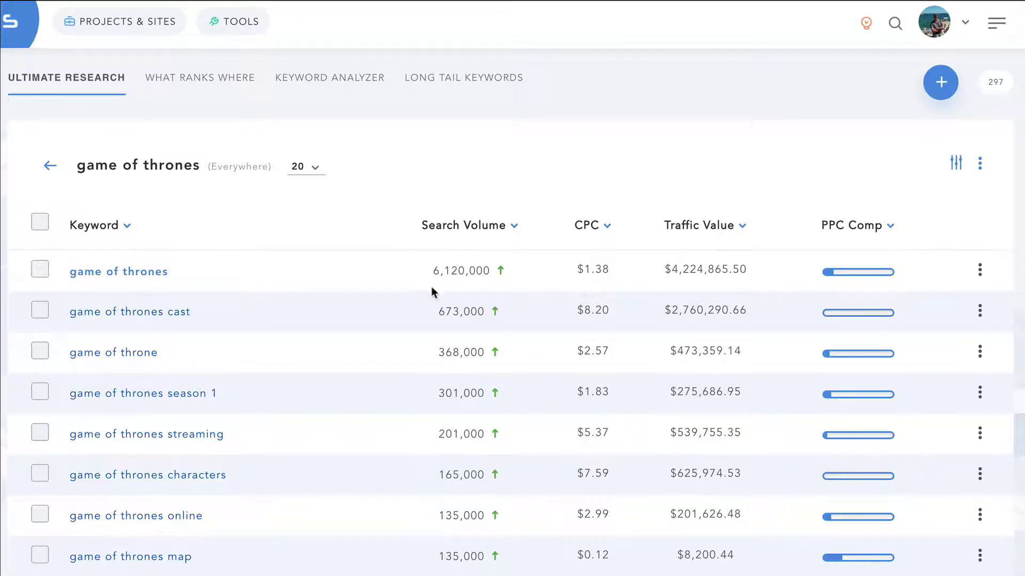
# - View the search volume trends graph for "game of thrones" and get the keyword's long tail keywords
pyautogui.click(464, 272)
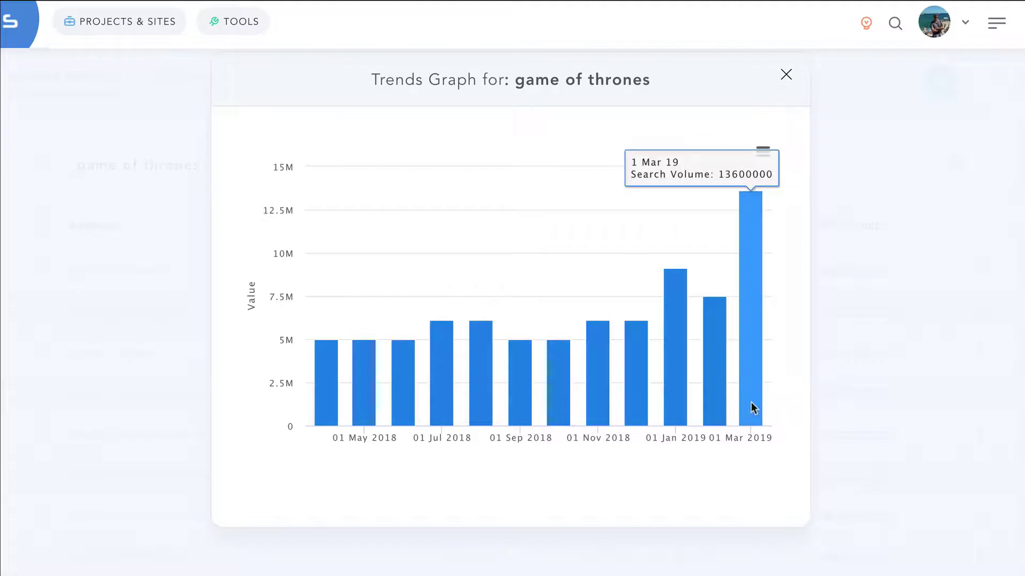
pyautogui.click(866, 409)
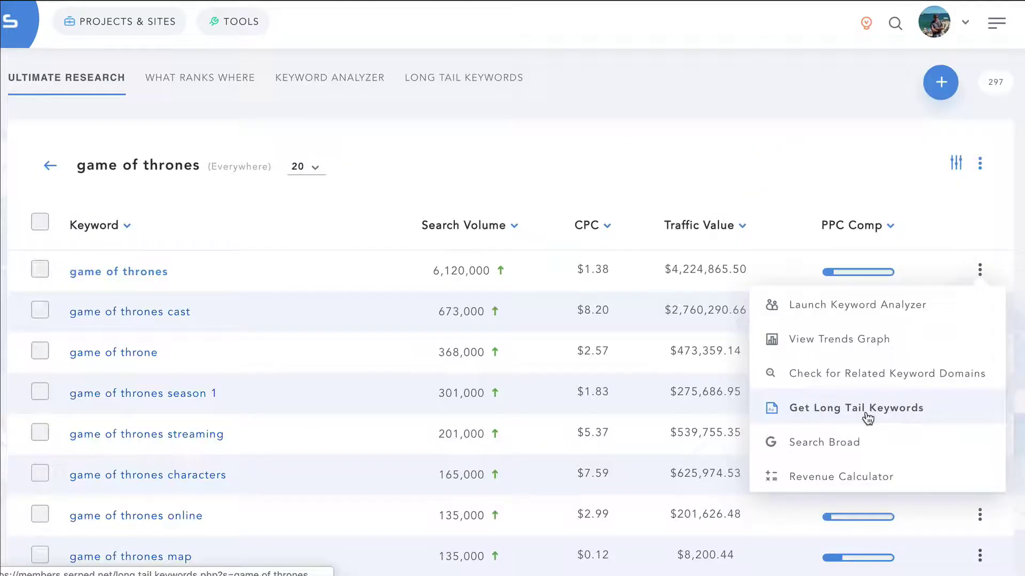
# - View the revenue calculator for "game of thrones" and check the export options of the keyword list
pyautogui.click(855, 476)
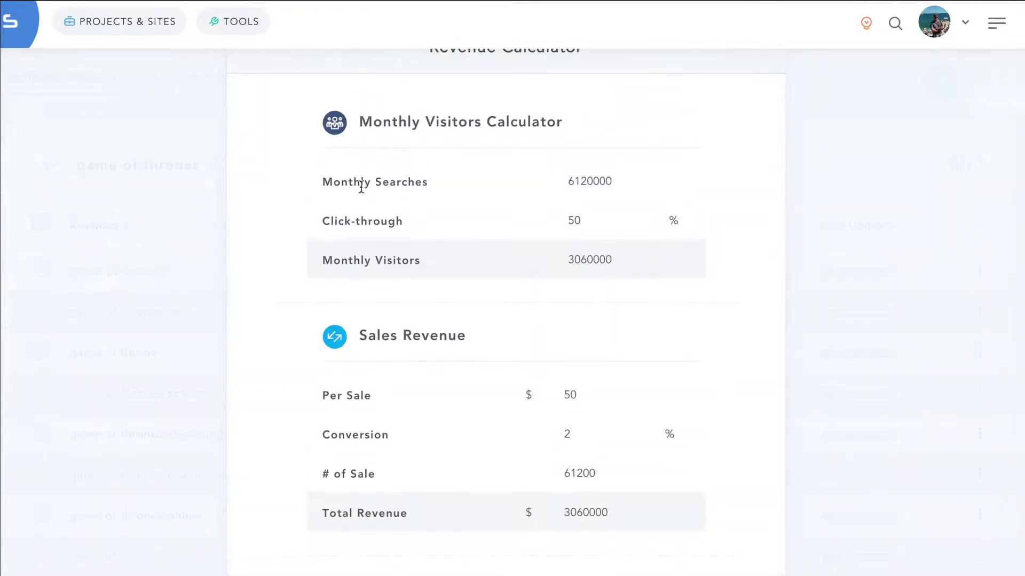
pyautogui.click(864, 282)
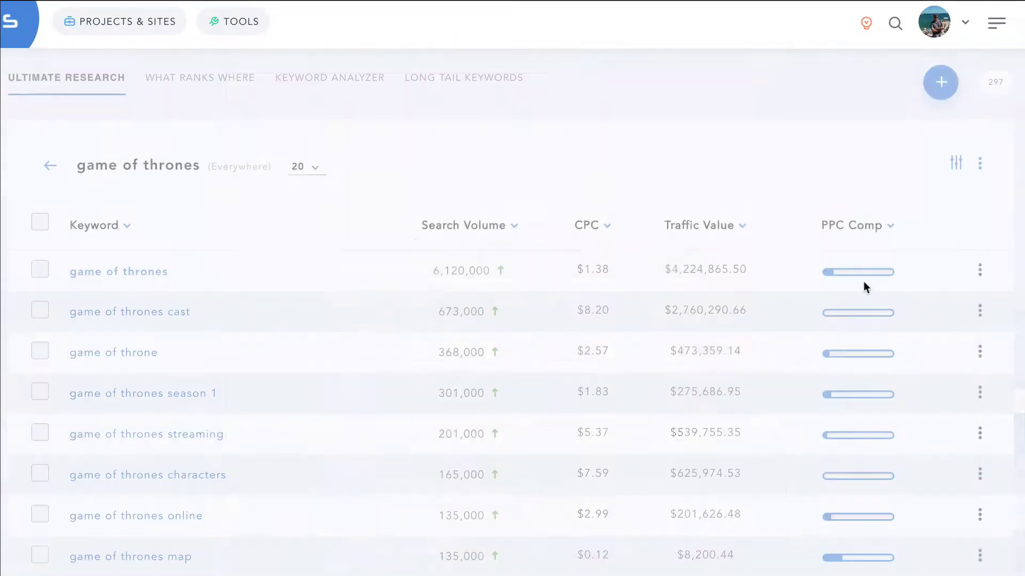
pyautogui.click(977, 164)
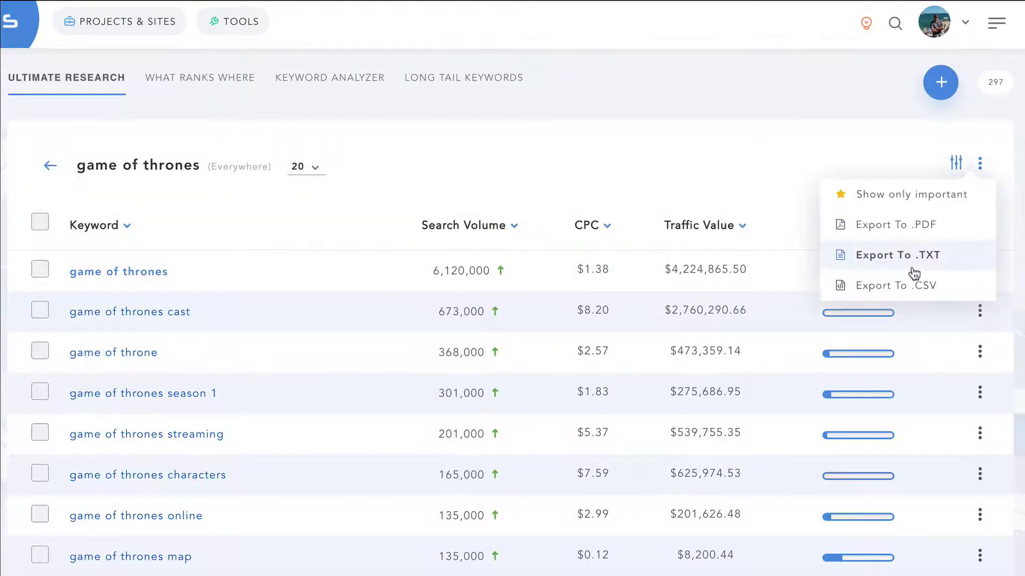
pyautogui.click(851, 155)
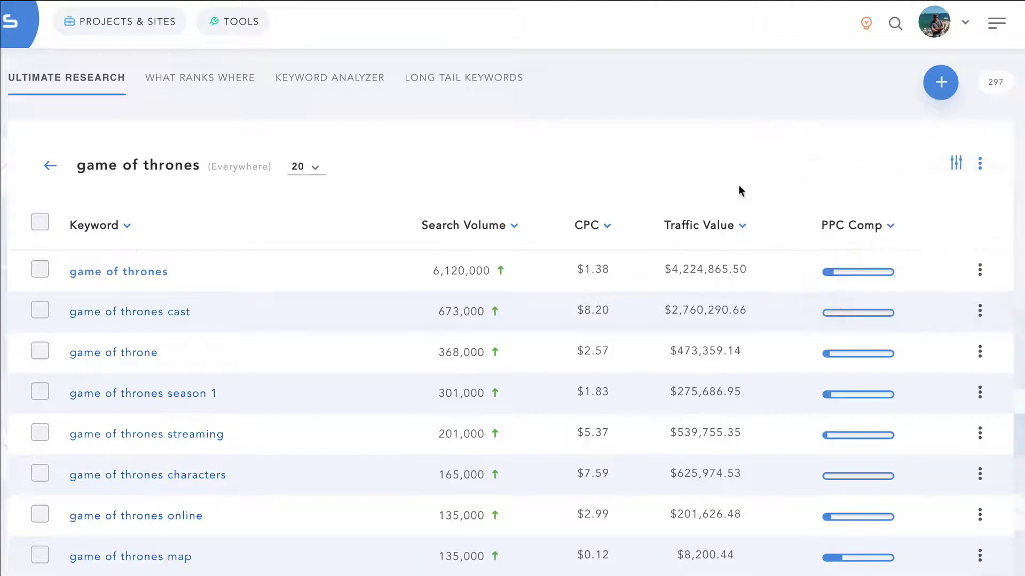
# - Select the keywords "game of thrones" and "game of thrones cast" in the results list
pyautogui.click(39, 269)
pyautogui.click(39, 310)
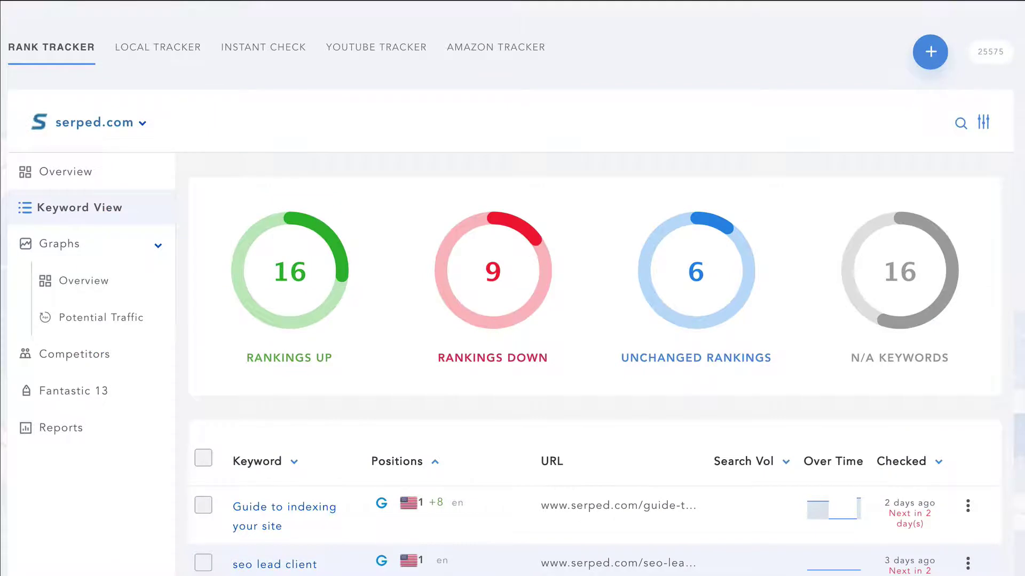
# - View the Overtime Graph of "Start Digital Marketing Agency" in serped.com's rank tracker keywords and check its date range options
pyautogui.scroll(-2, 512, 298)
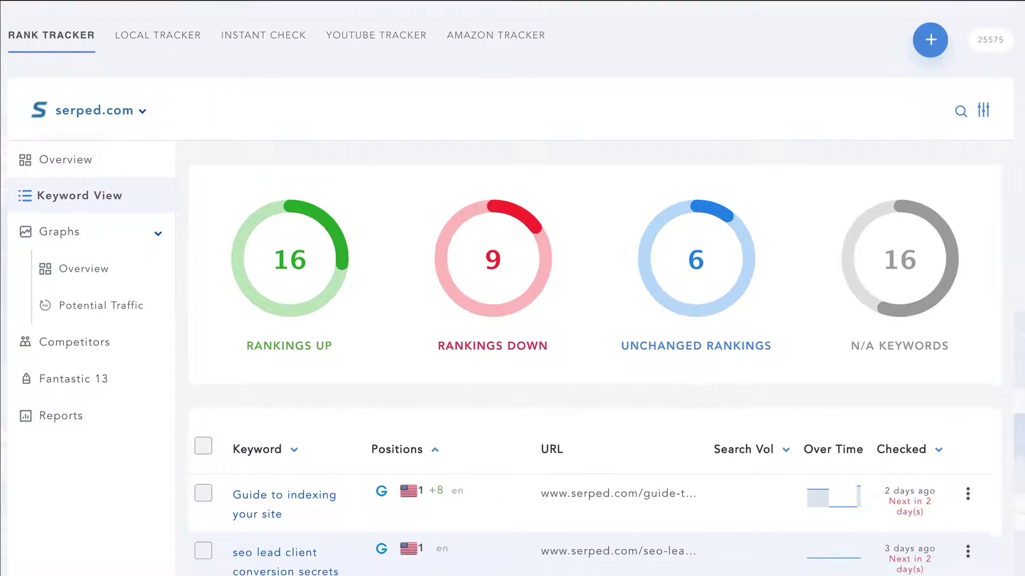
pyautogui.scroll(-1, 512, 299)
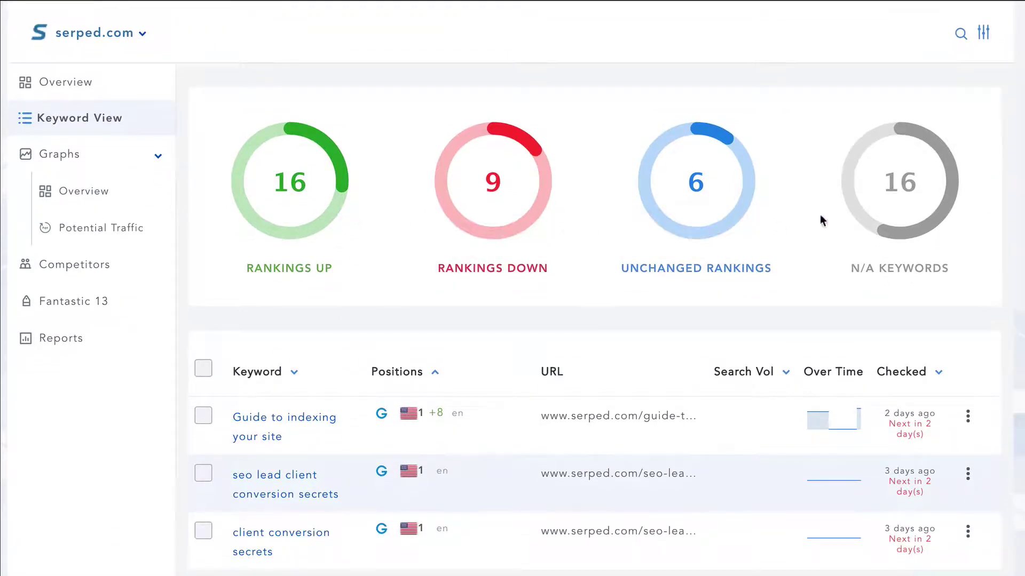
pyautogui.scroll(-9, 251, 171)
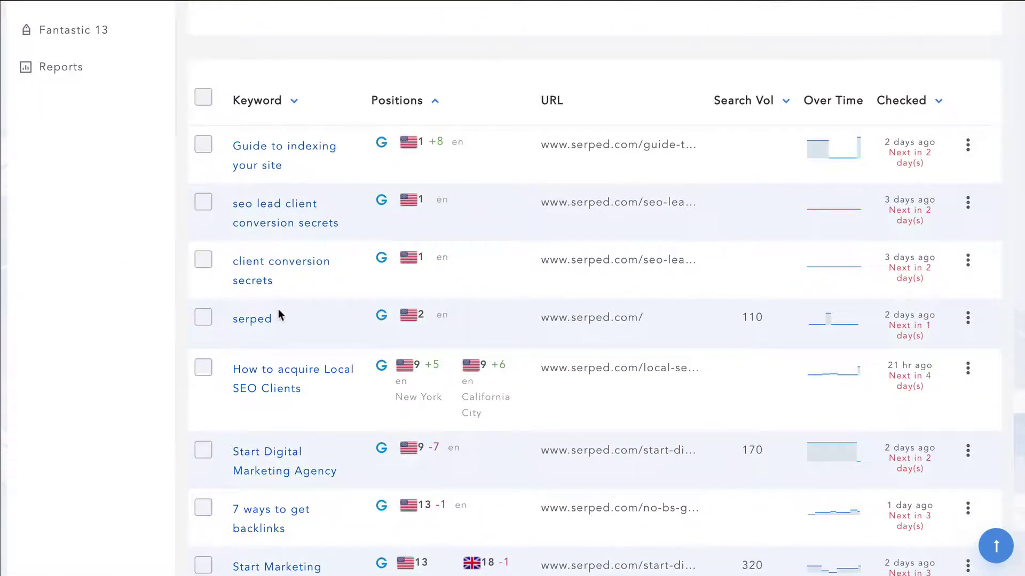
pyautogui.moveTo(824, 144)
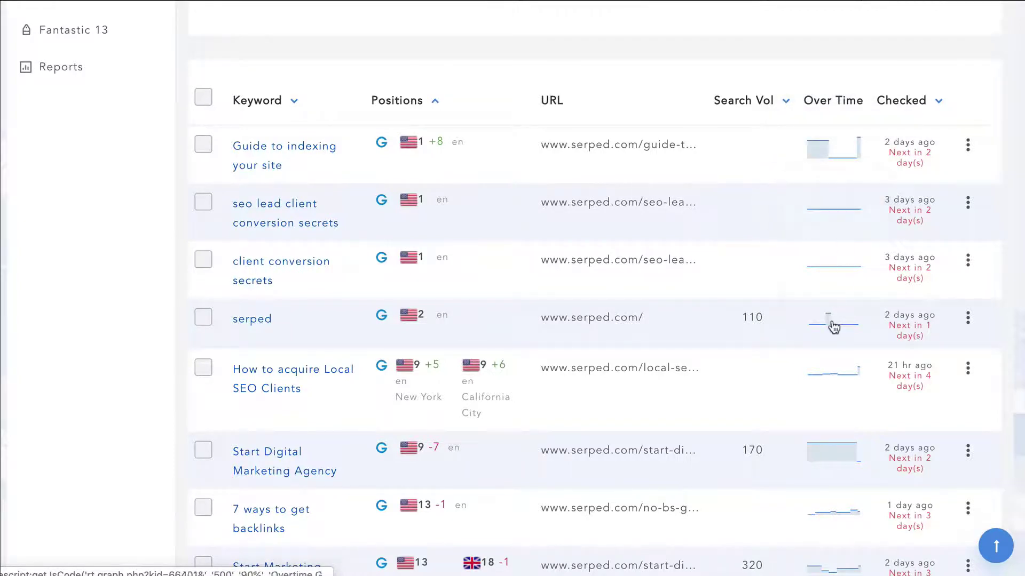
pyautogui.click(820, 451)
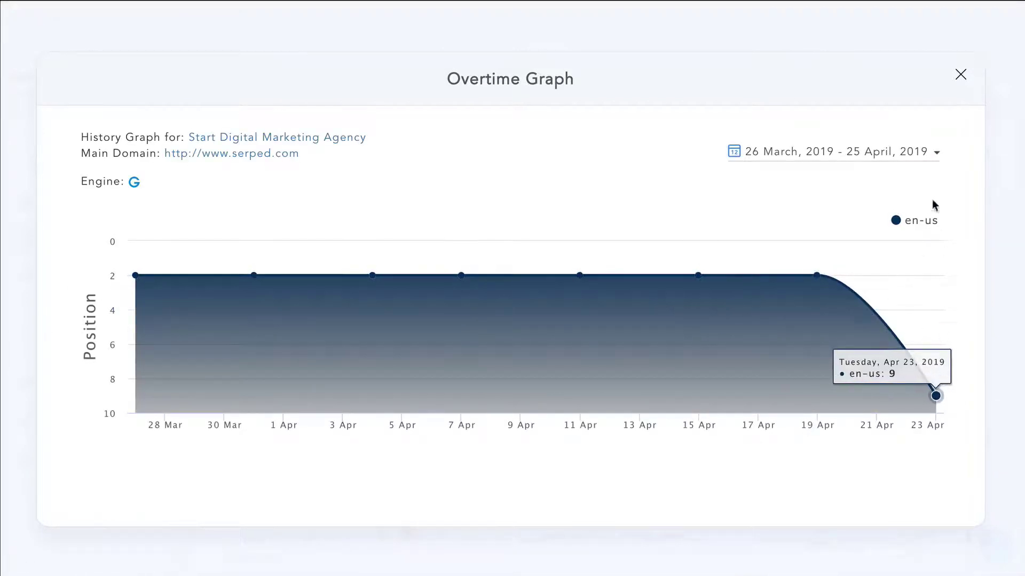
pyautogui.click(937, 153)
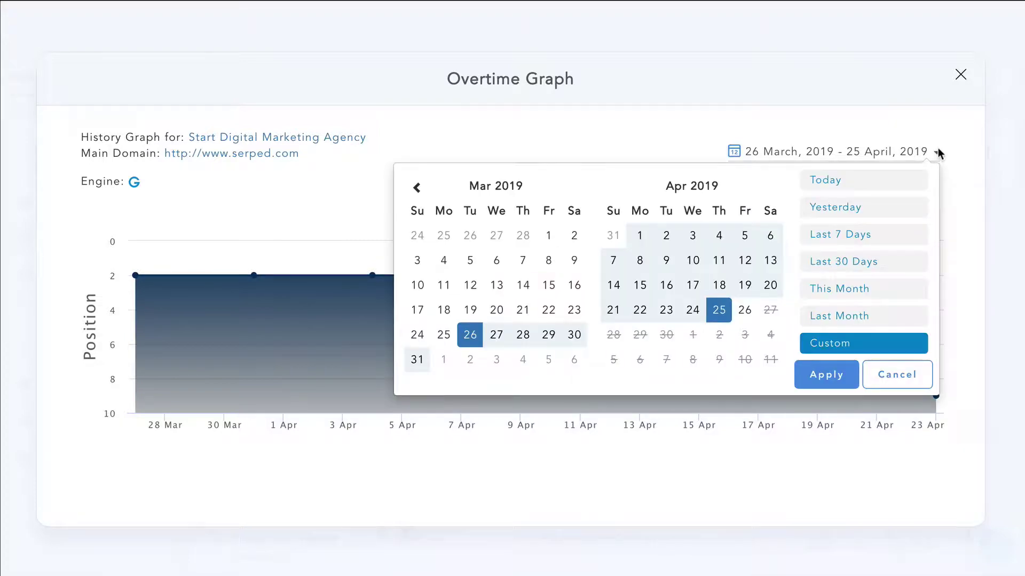
pyautogui.click(937, 149)
pyautogui.press('Escape')
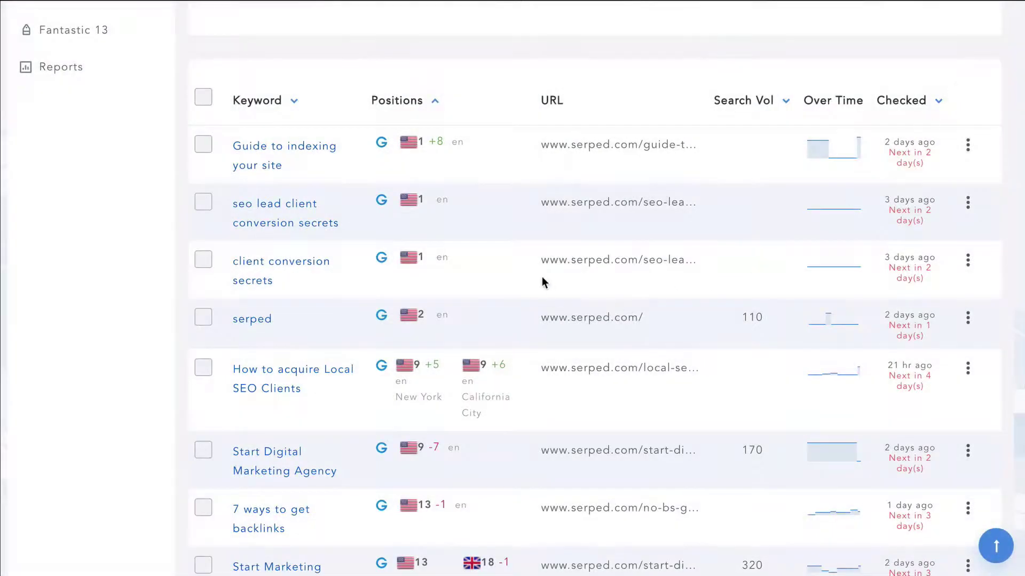
# - View the ranking history graph of the tracked keyword "Guide to indexing your site" and check its date range options
pyautogui.click(968, 145)
pyautogui.click(921, 182)
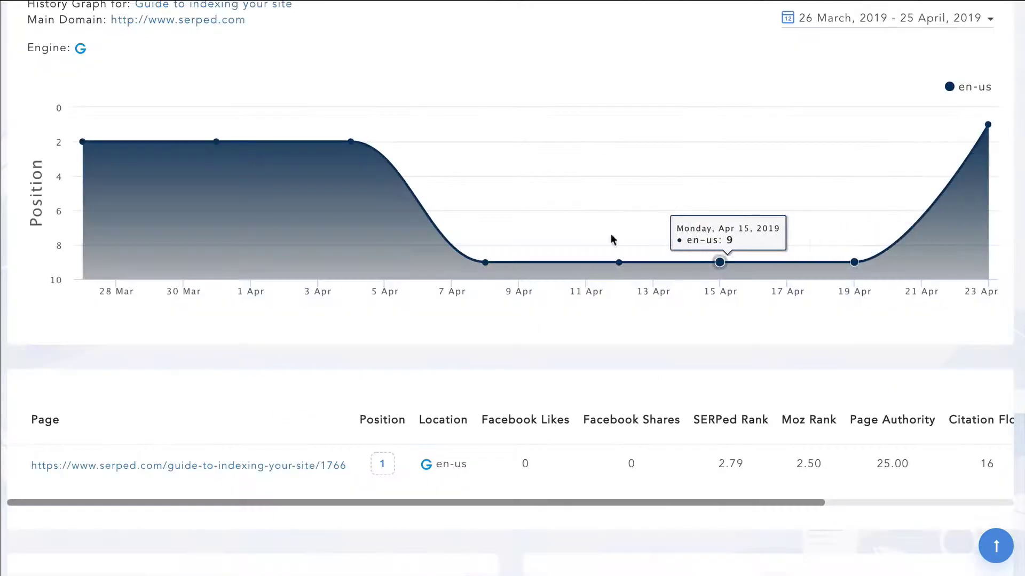
pyautogui.click(988, 21)
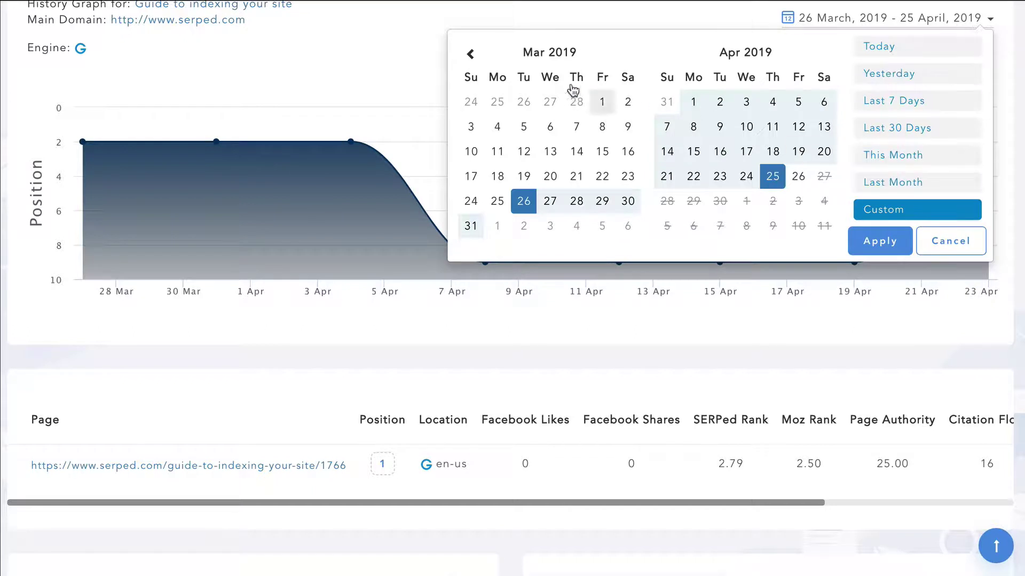
pyautogui.click(892, 54)
# - Review the assigned notes and the ranking table for "Guide to indexing your site" alongside its history graph
pyautogui.scroll(-10, 1014, 194)
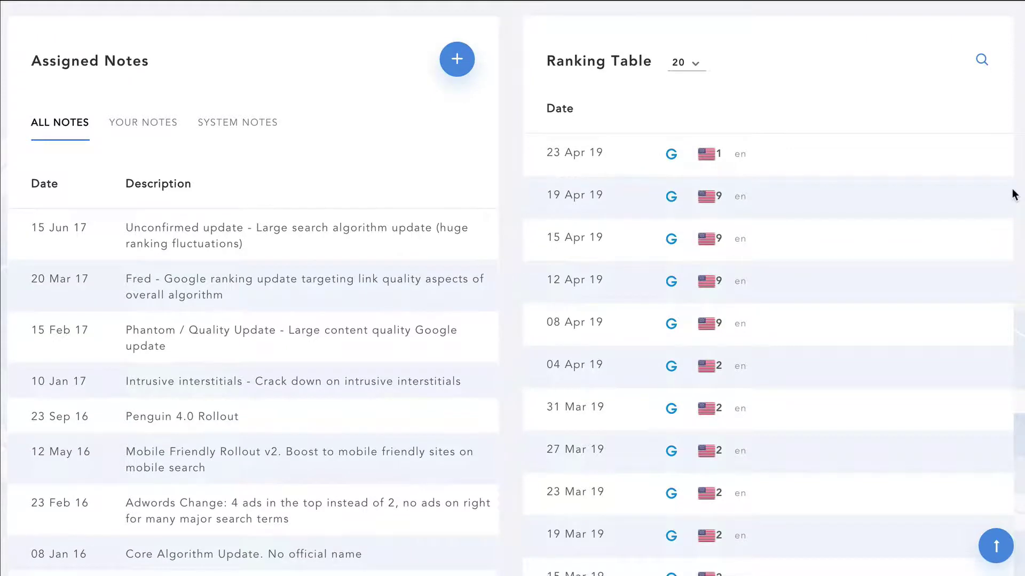
pyautogui.scroll(10, 1014, 193)
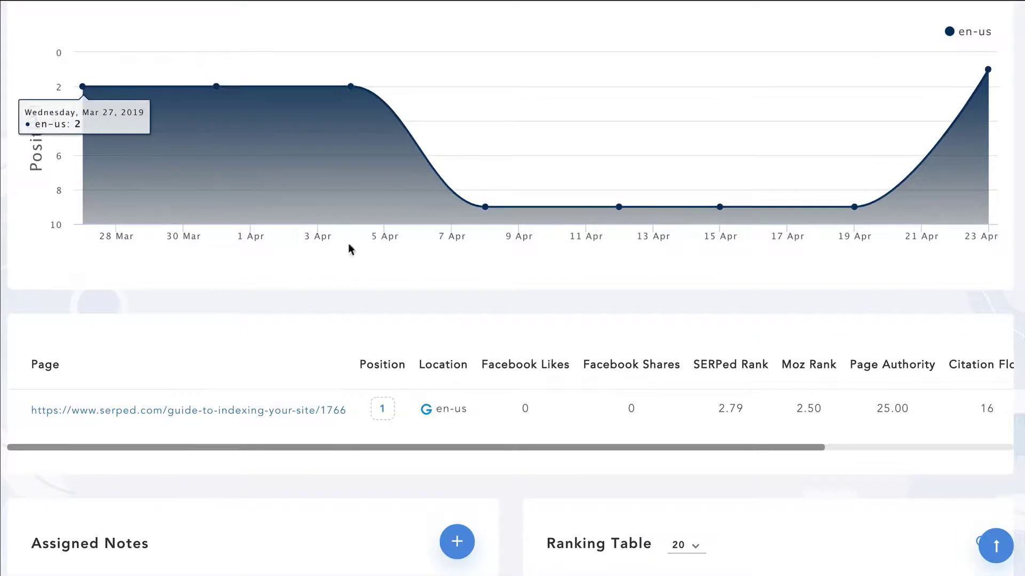
pyautogui.scroll(-10, 956, 247)
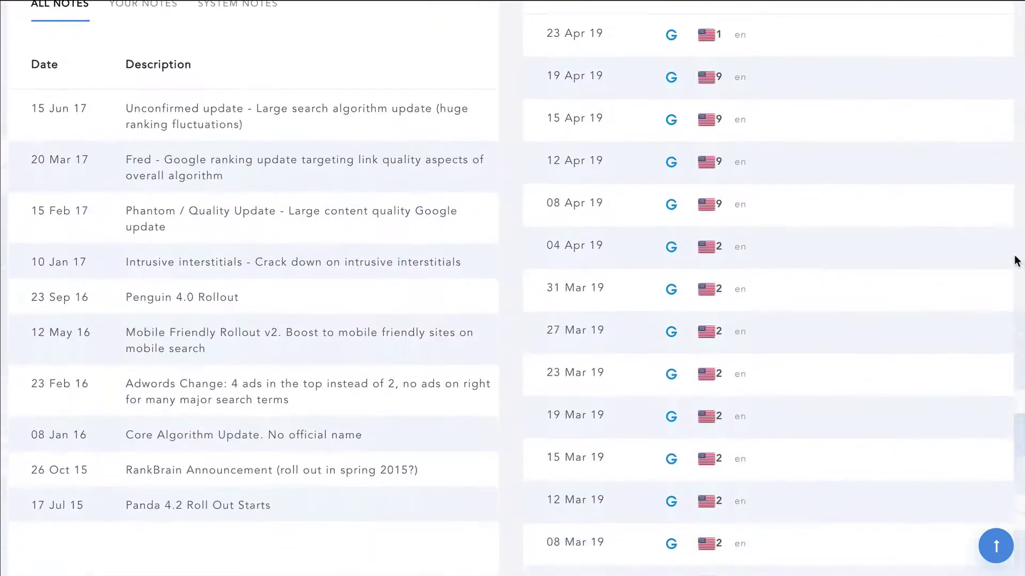
pyautogui.scroll(-12, 1016, 261)
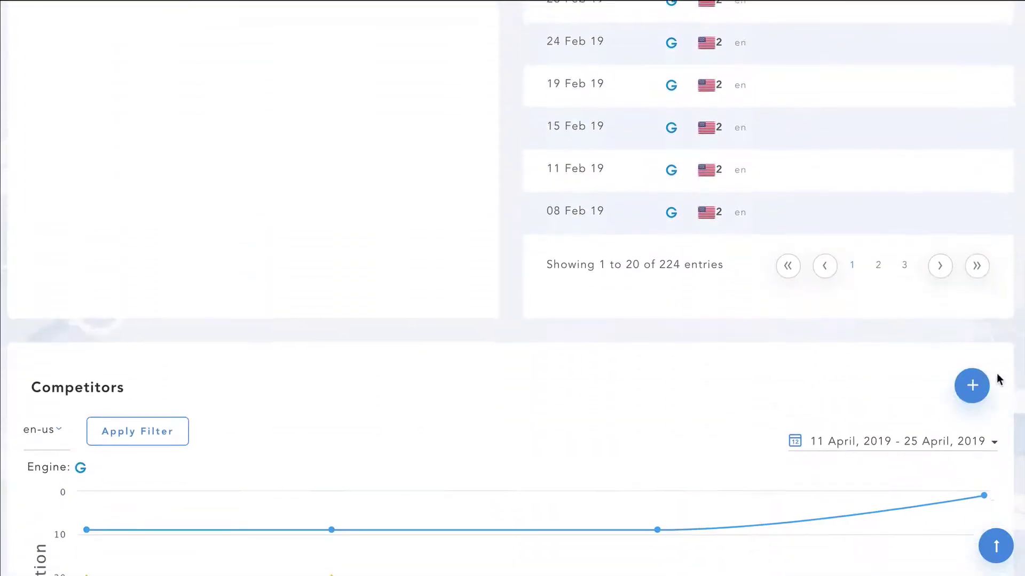
# - Examine the Competitors position graph for the keyword and check its en-us location filter
pyautogui.scroll(-5, 996, 405)
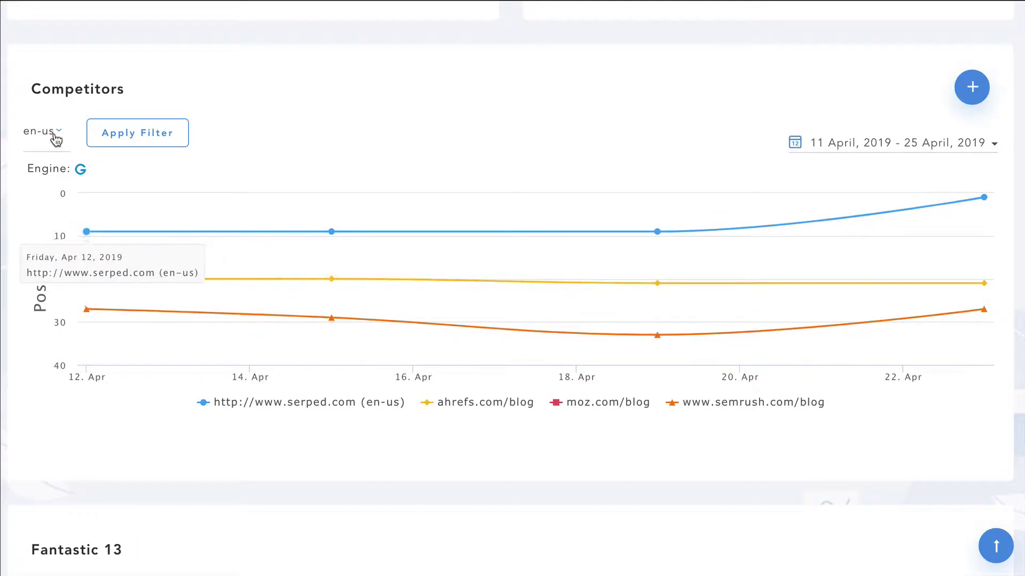
pyautogui.click(56, 136)
pyautogui.click(56, 136)
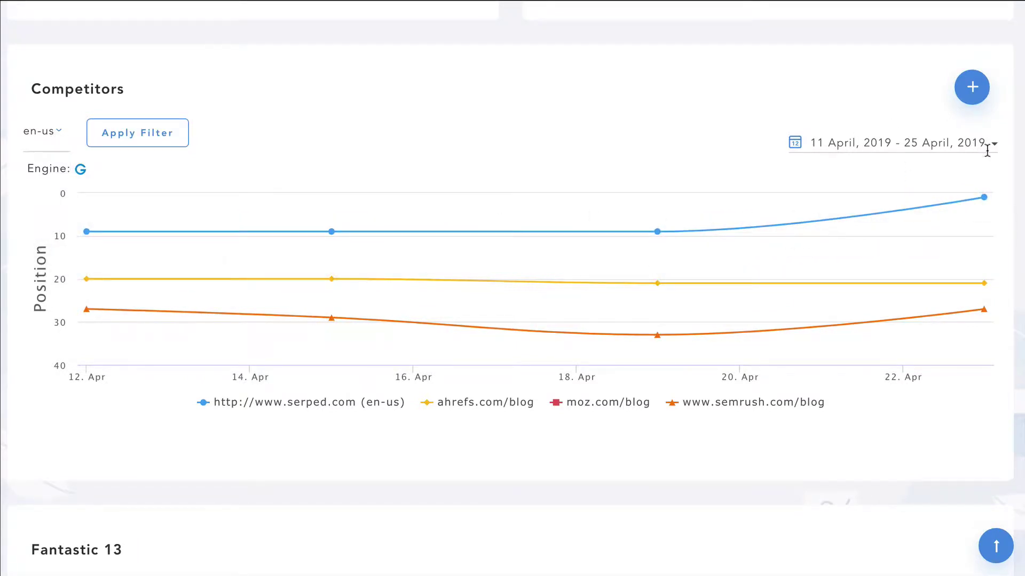
# - View the Moz, Majestic and SERPed metrics of the webris.org page in the Fantastic 13 graph
pyautogui.scroll(-10, 1019, 497)
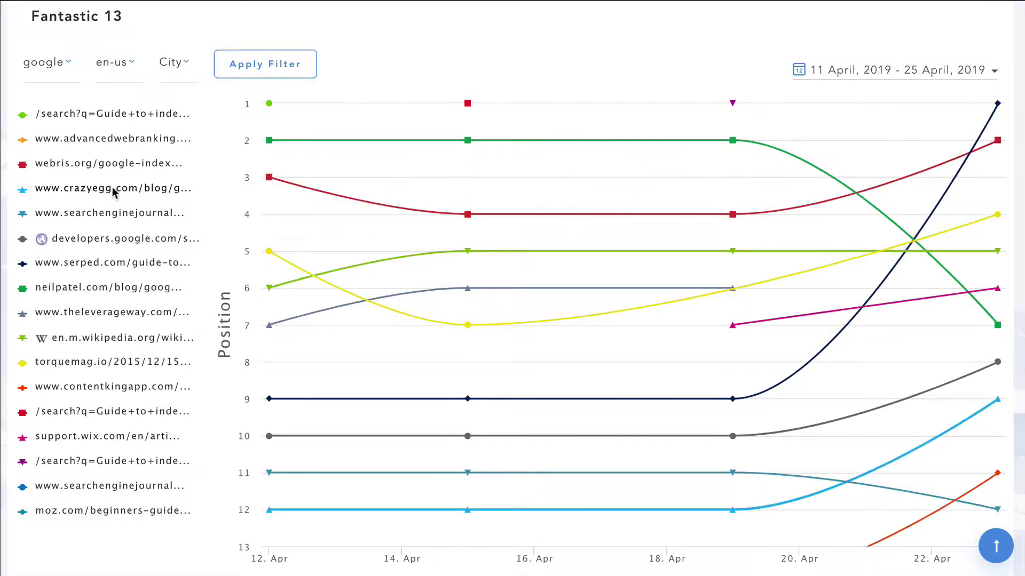
pyautogui.click(93, 168)
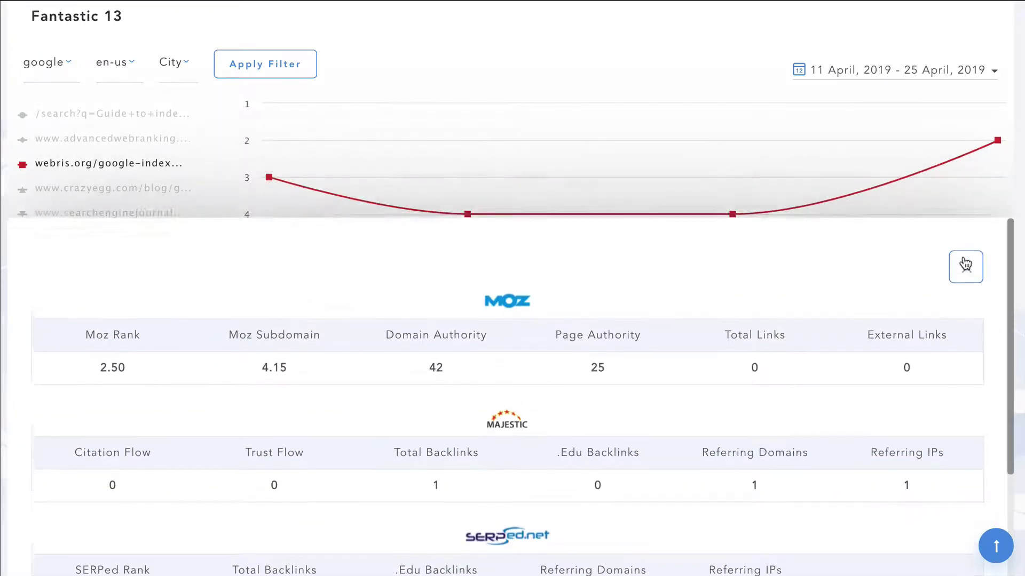
pyautogui.click(964, 261)
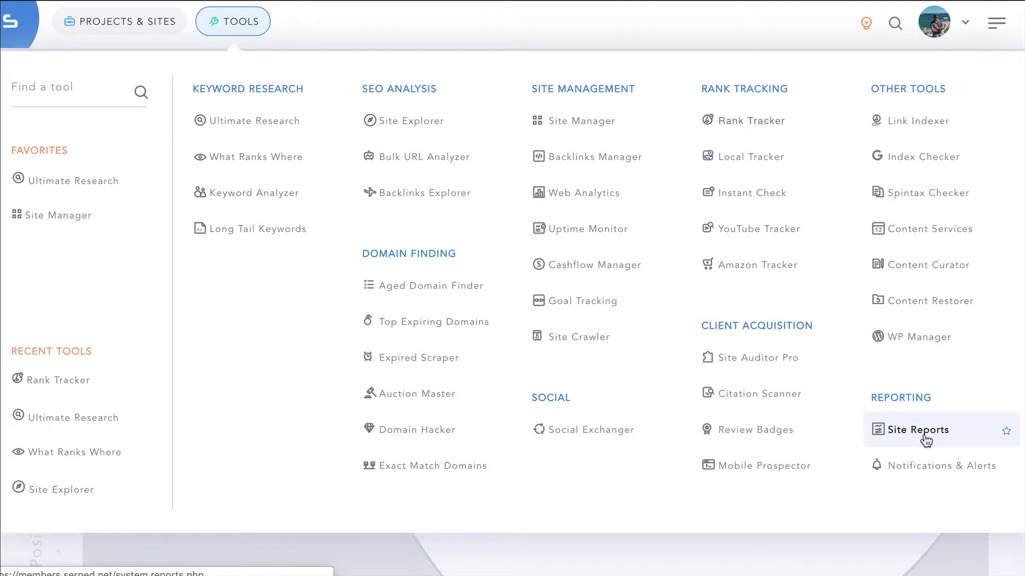
# - Look at the calendar side panel and the help options, including video tutorials and ticket submission
pyautogui.click(994, 24)
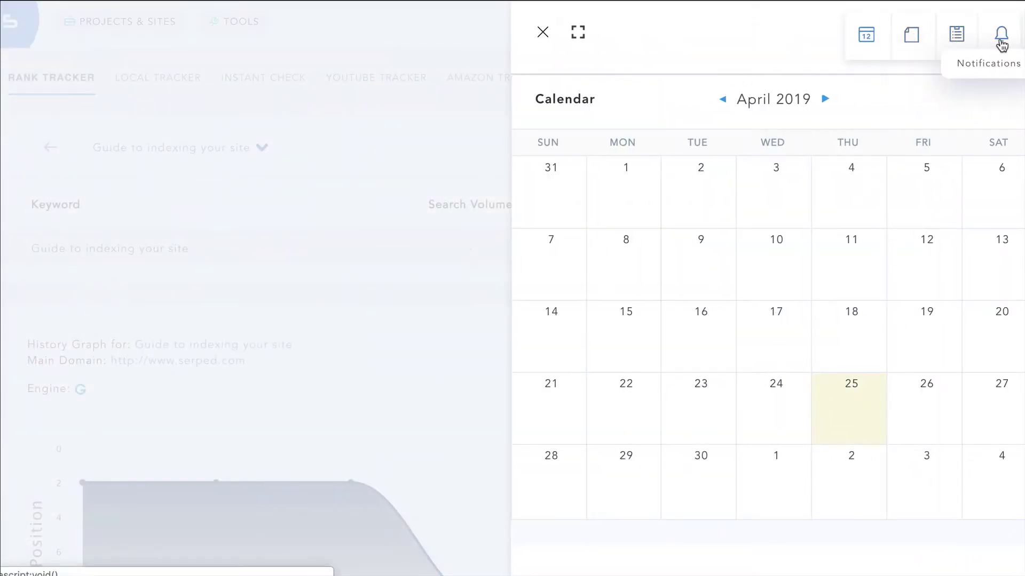
pyautogui.click(931, 392)
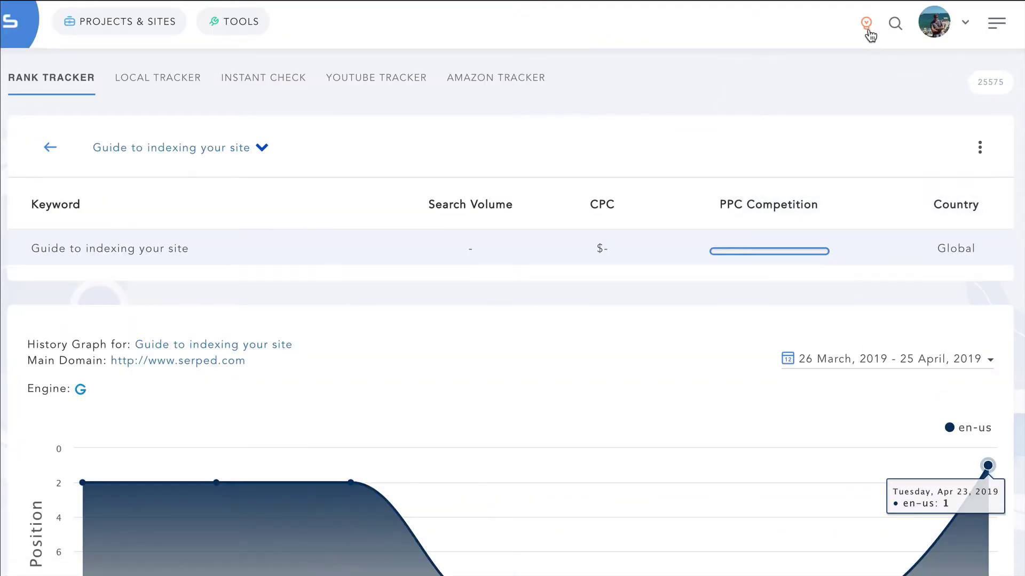
pyautogui.click(866, 26)
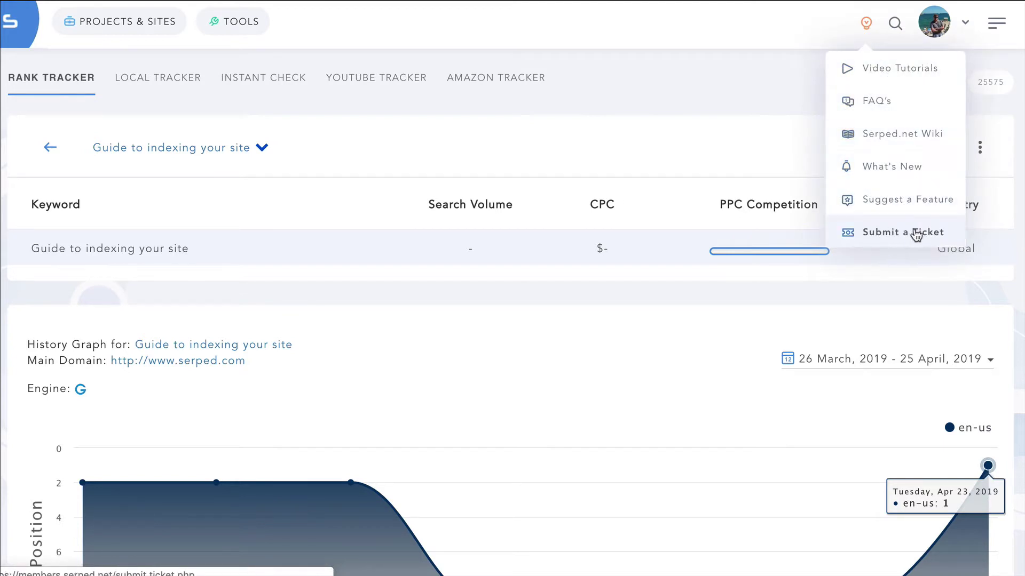
pyautogui.click(859, 30)
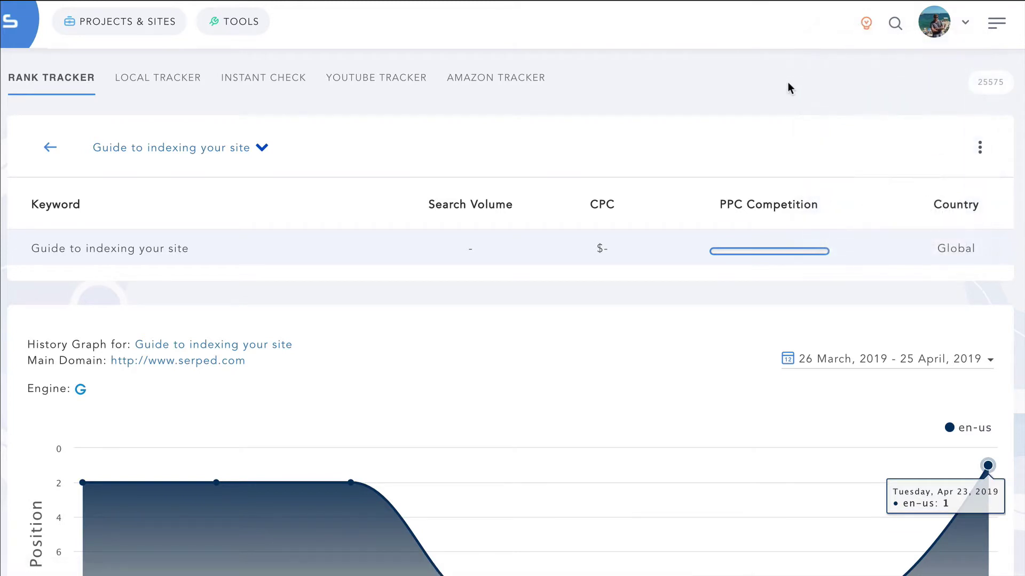